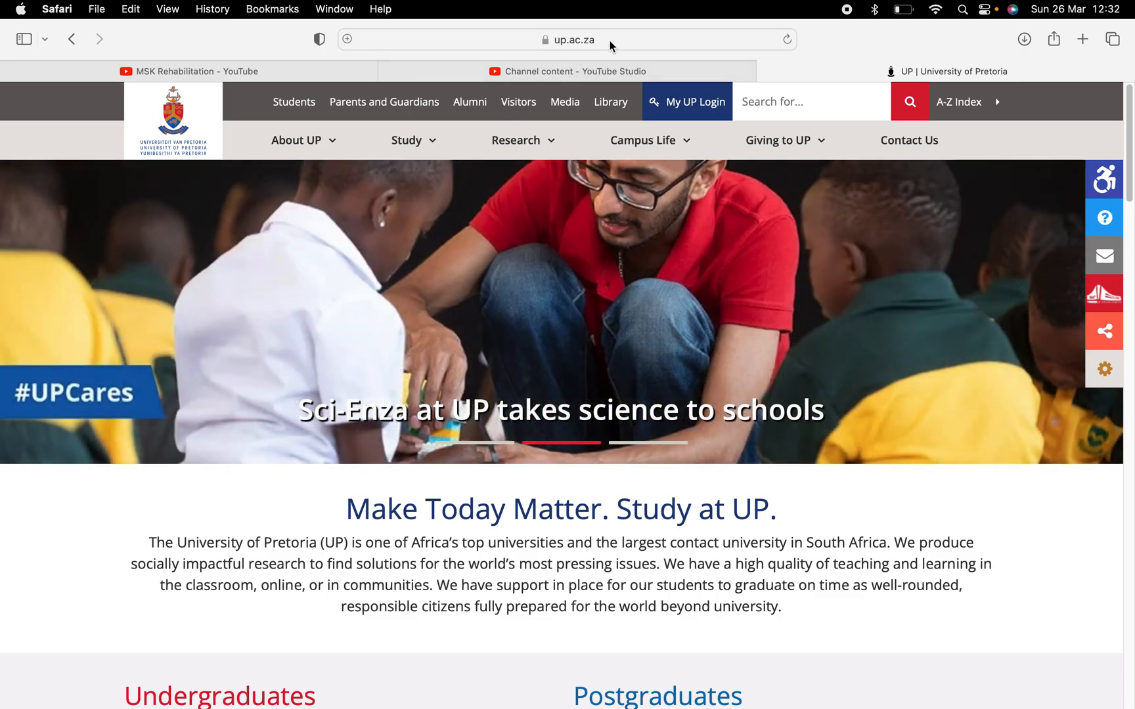
Step: Search the web for "endnote up", open the University of Pretoria's EndNote Information page and review its EndNote 20 download instructions
left_click(609, 40)
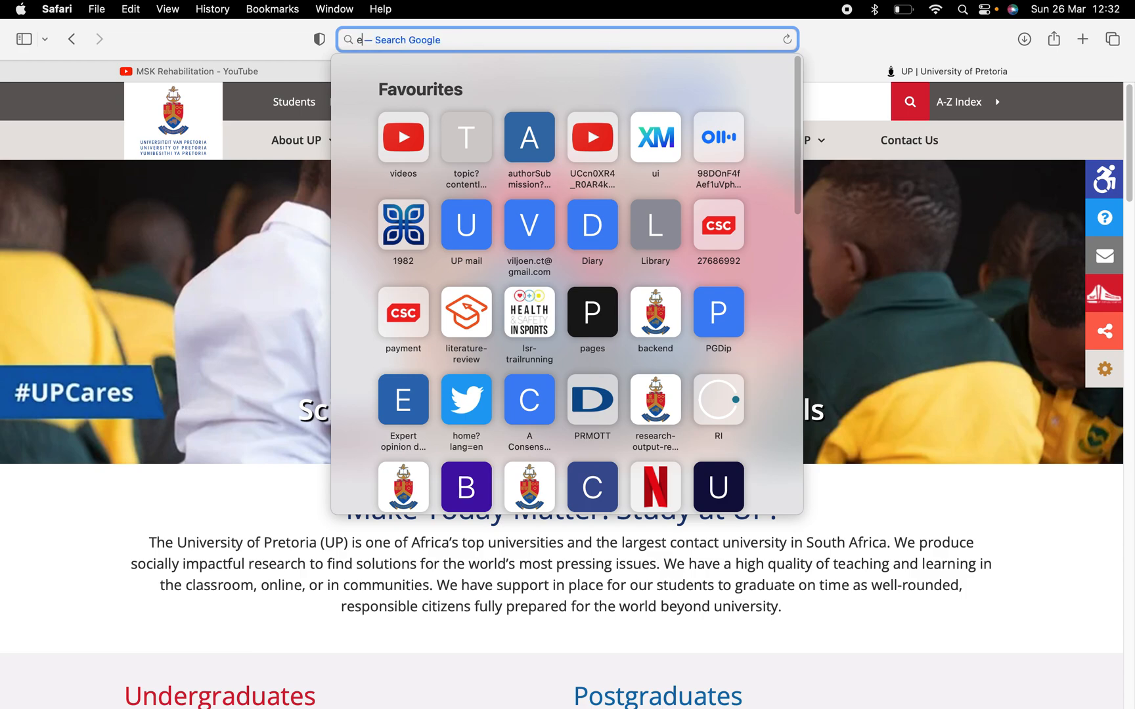
type("endnote up")
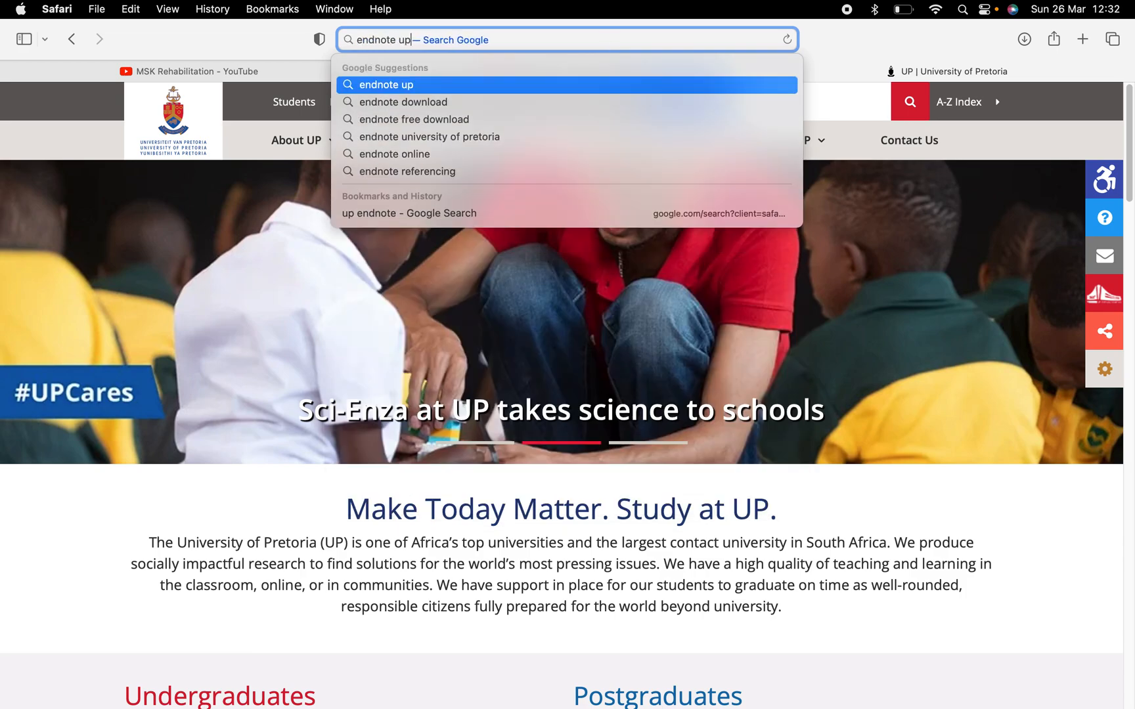
key("Return")
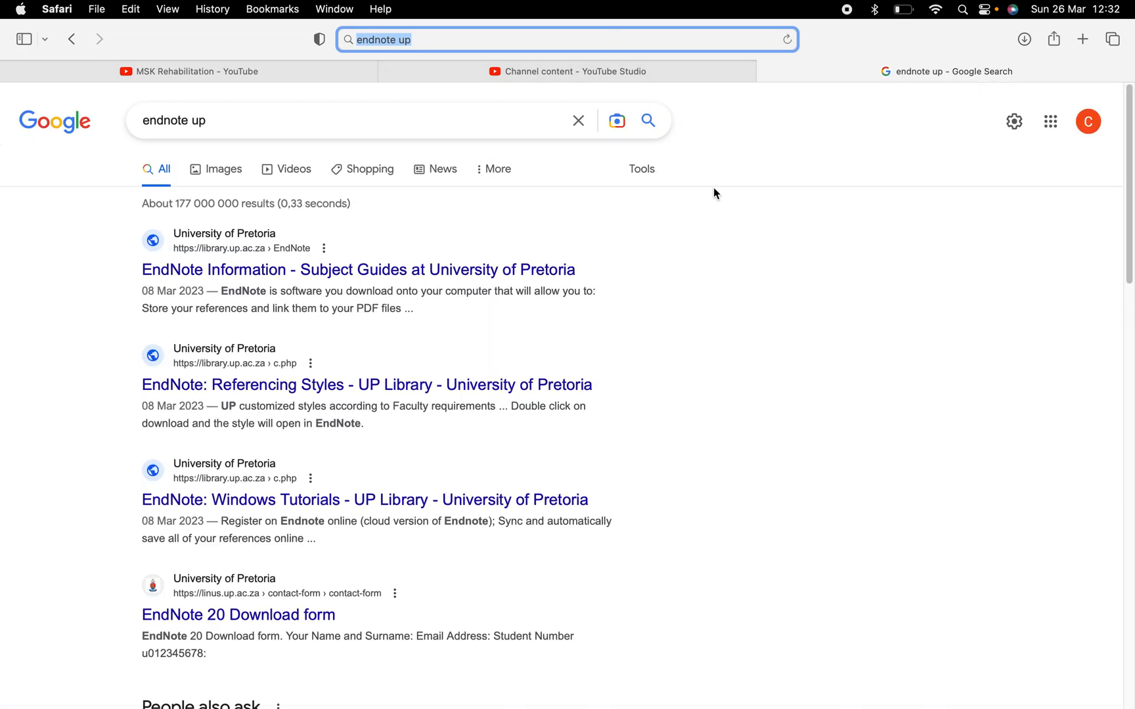
left_click(254, 272)
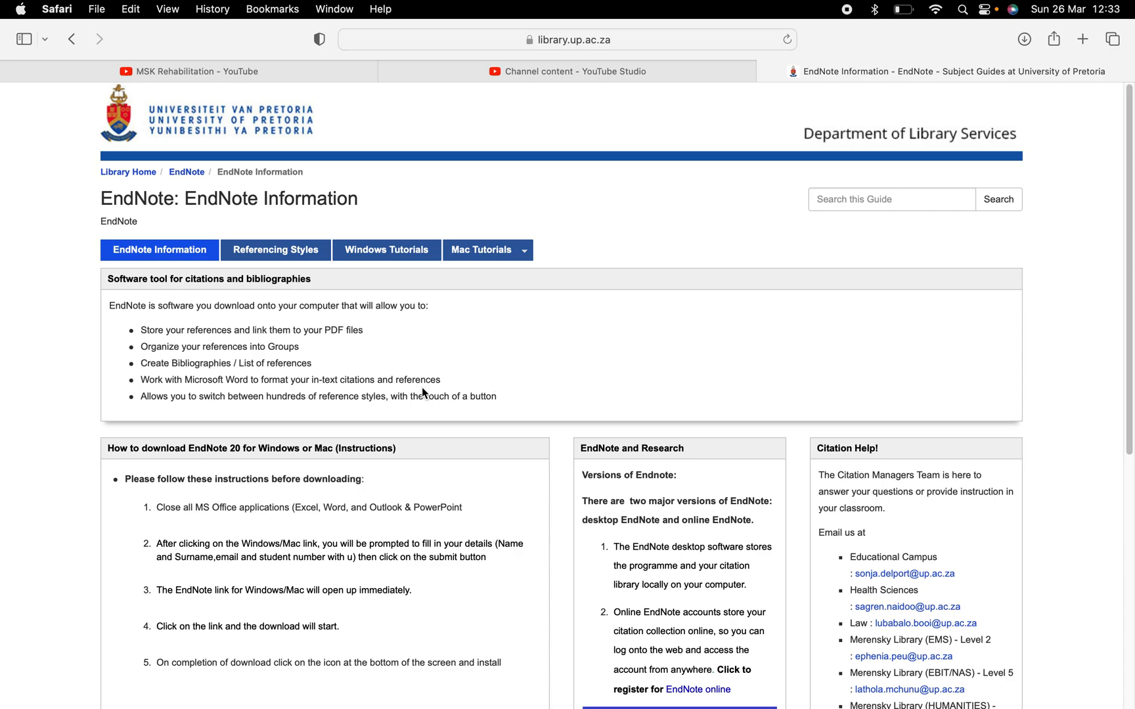
scroll(423, 391, "down", 5)
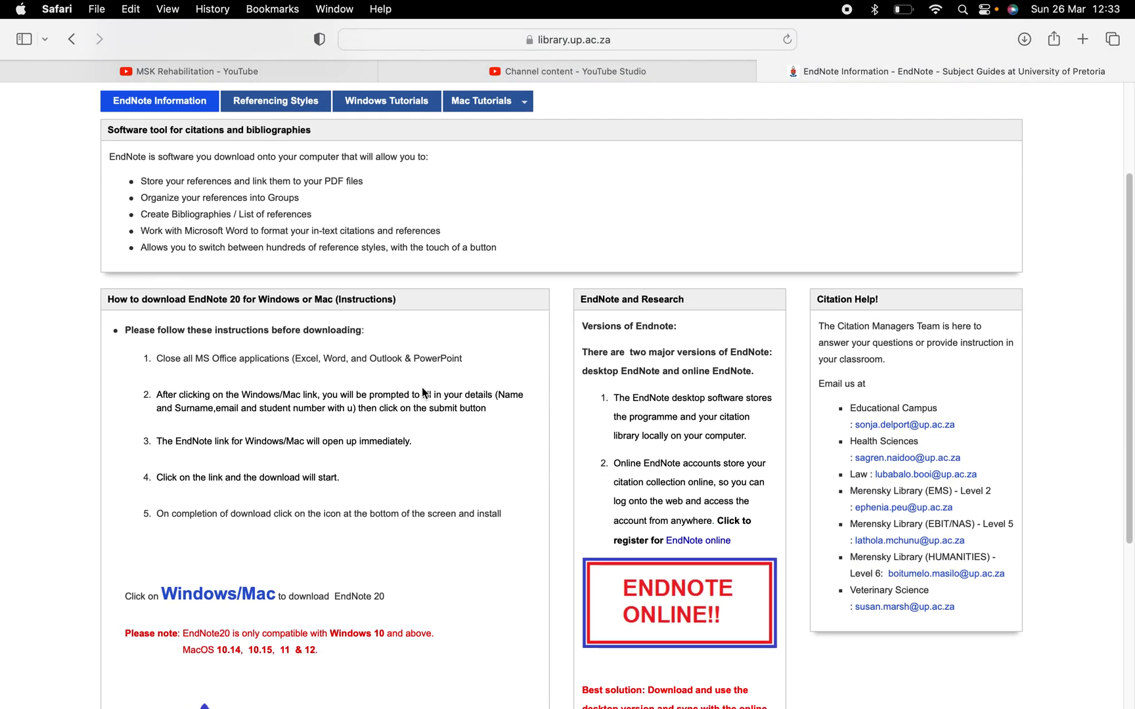
scroll(422, 387, "down", 5)
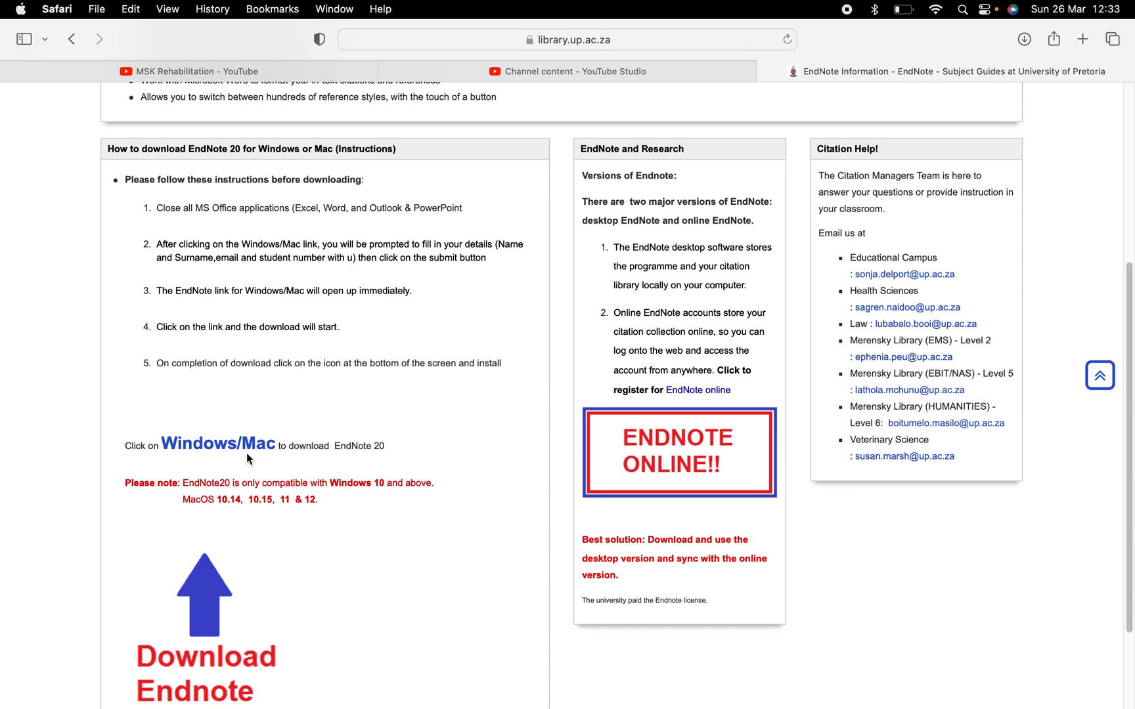
scroll(240, 451, "down", 3)
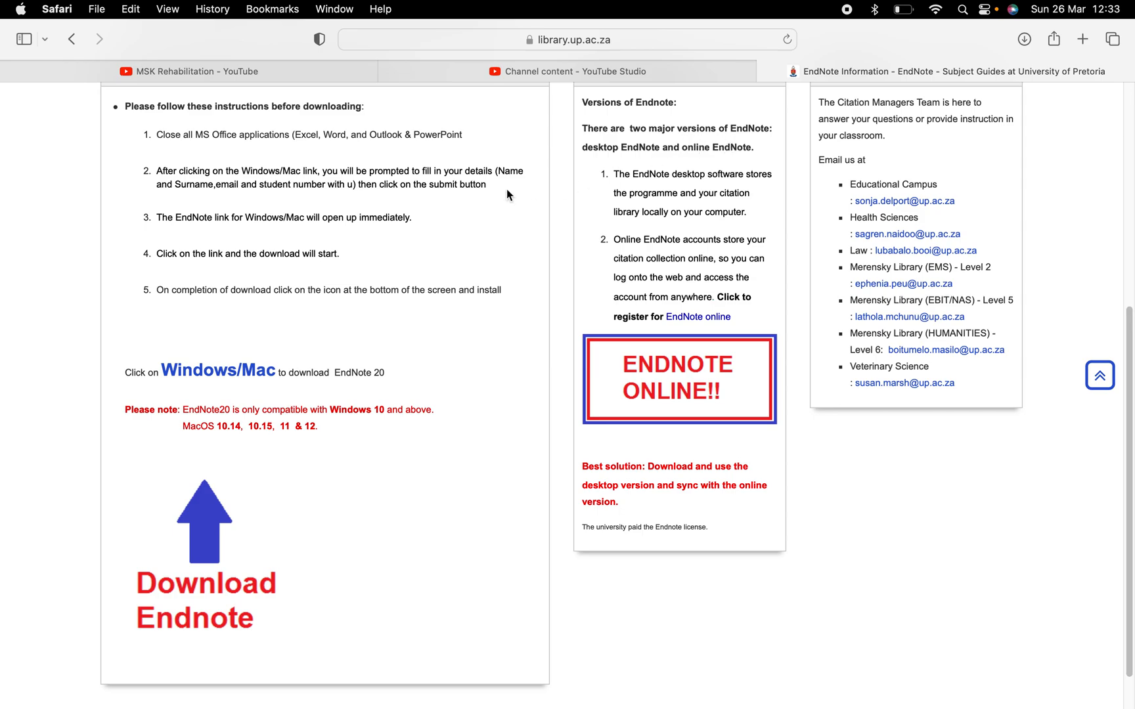
Step: Switch to the blank Word document and write the sentence "I like ice cream."
key("ctrl+Left")
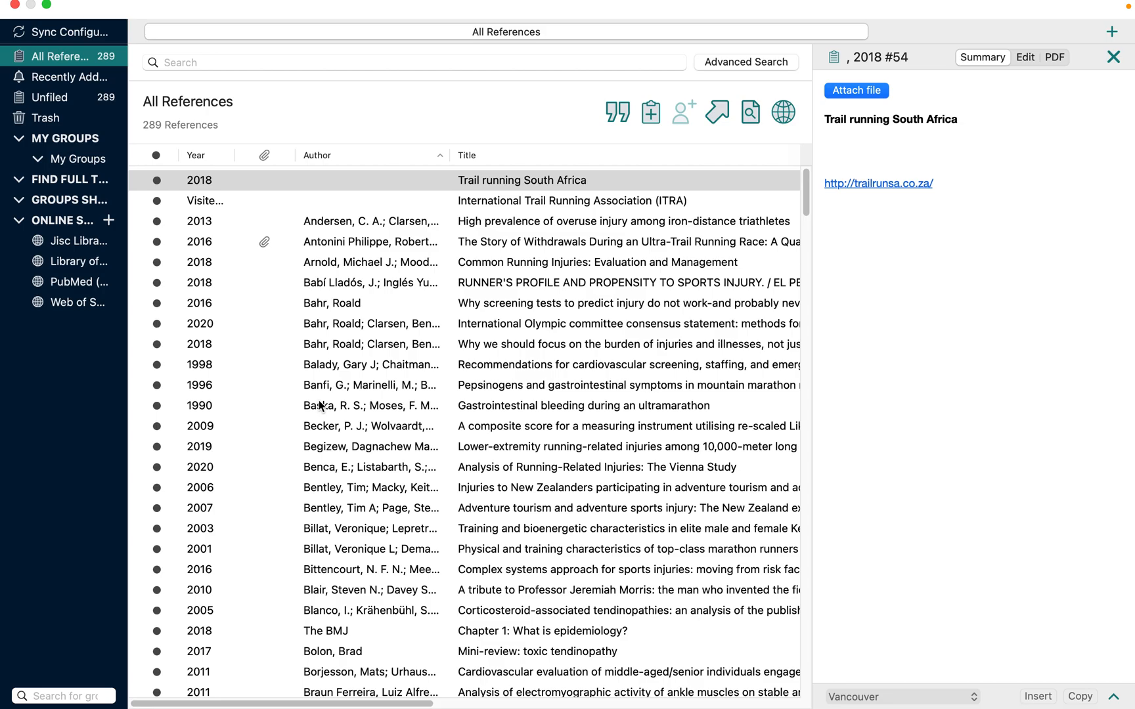
key("ctrl+Left")
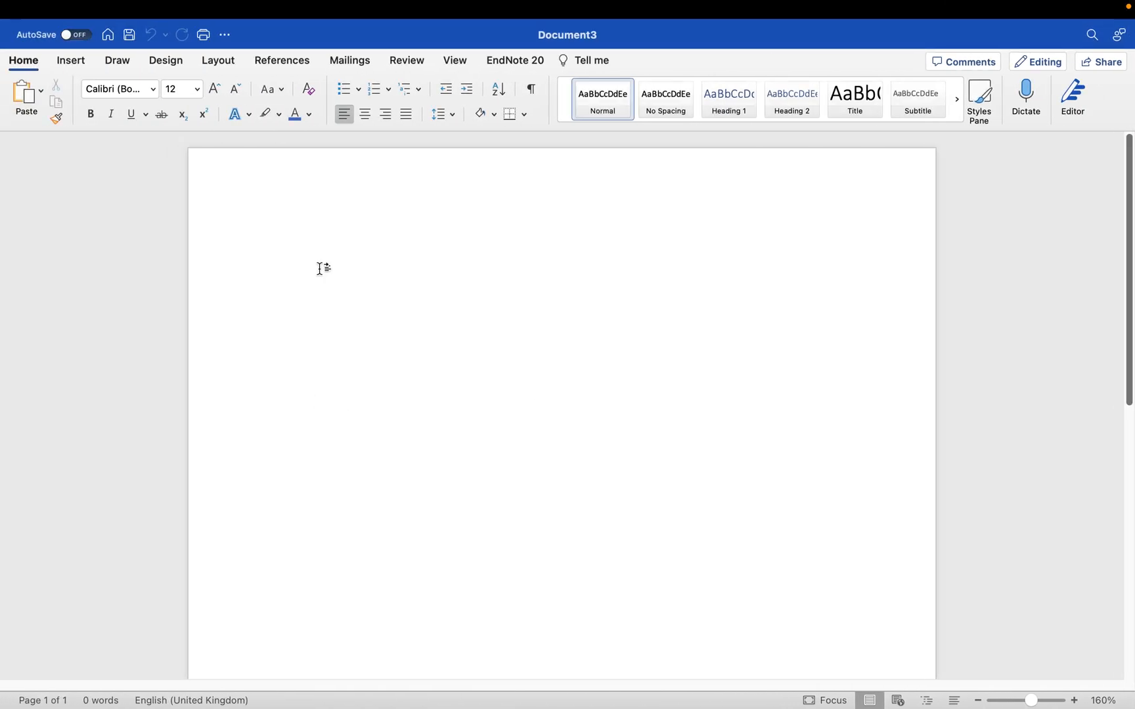
type("I like i")
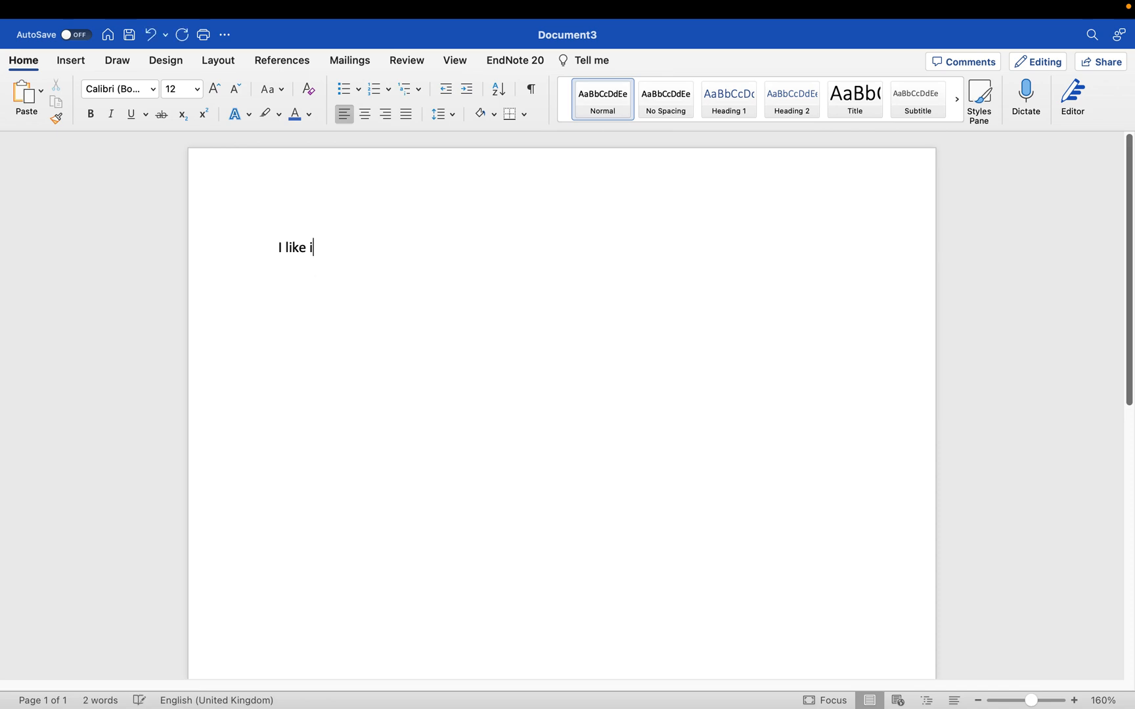
type("ce cream")
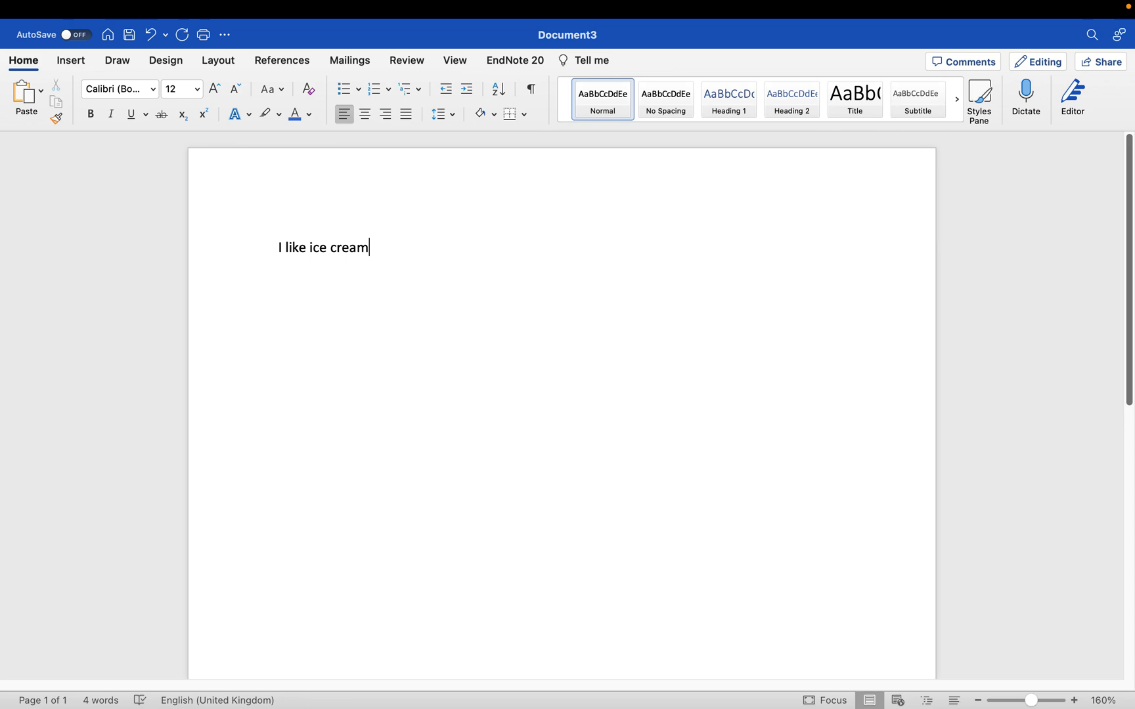
type(".")
Step: Go to the EndNote library from Word and examine the summary, edit and PDF views of several references
left_click(513, 62)
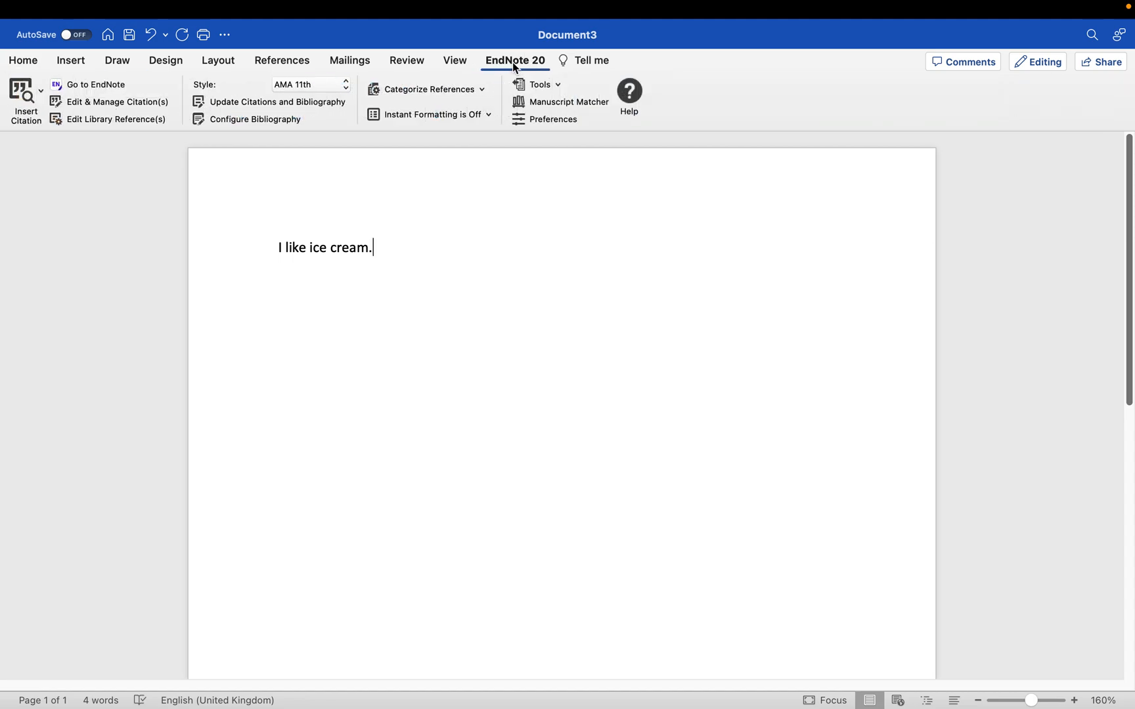
left_click(99, 90)
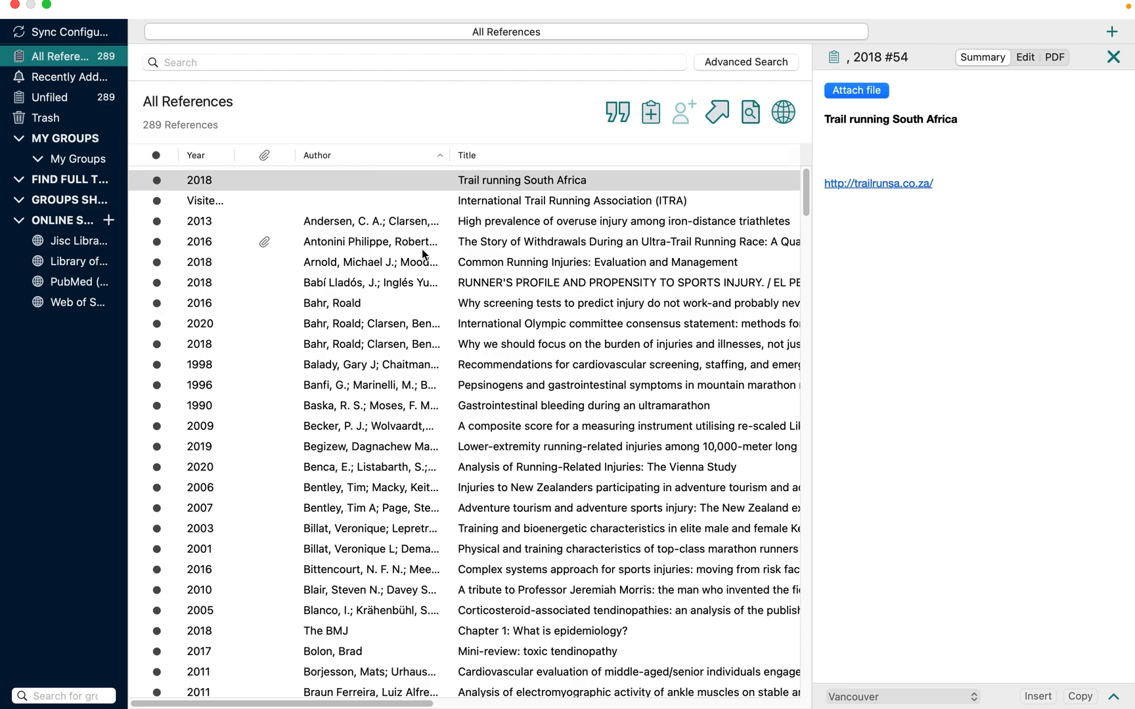
left_click(339, 268)
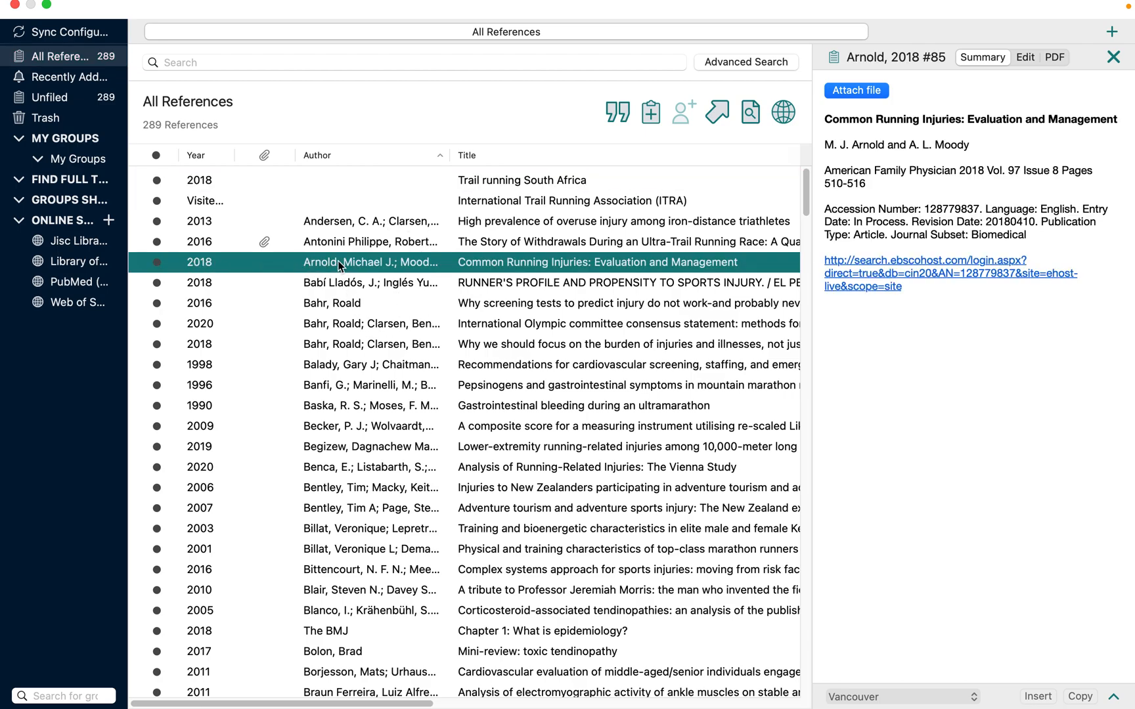
left_click(591, 345)
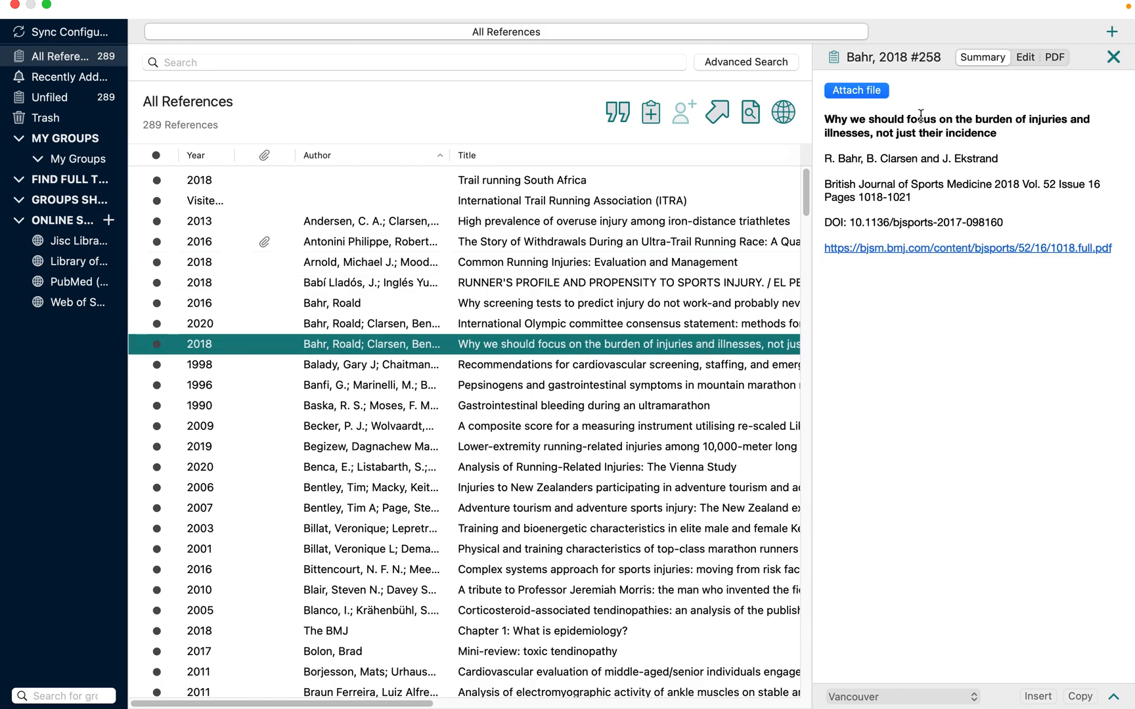
left_click(1030, 58)
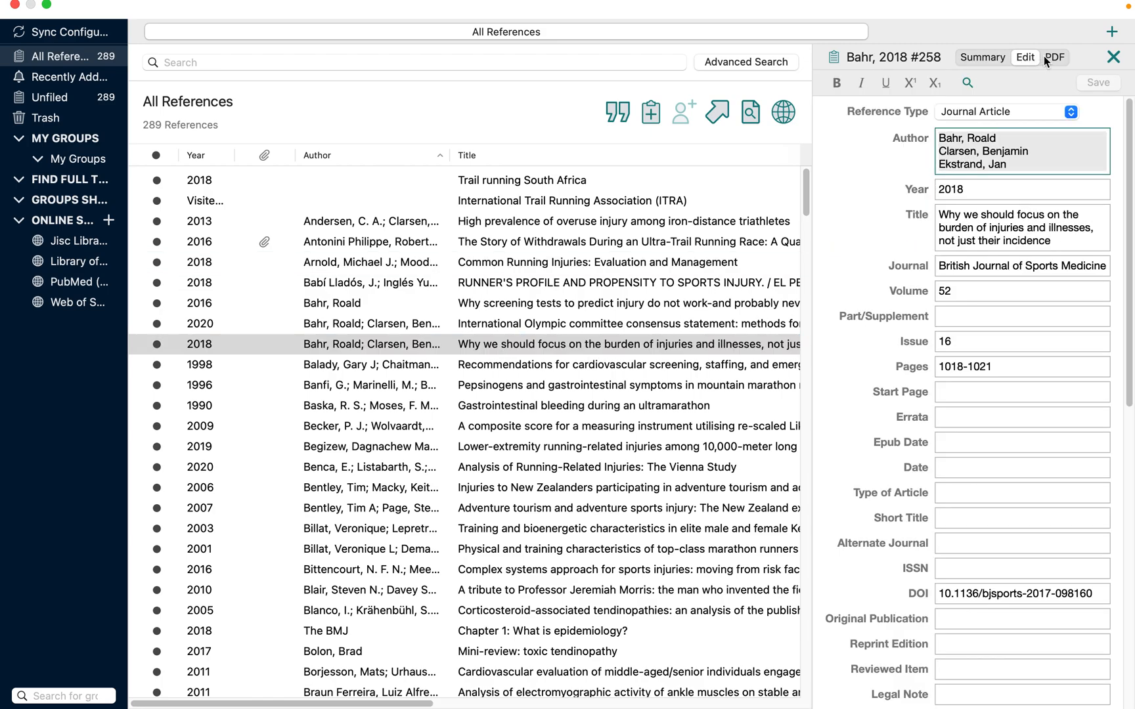
left_click(1045, 57)
left_click(979, 59)
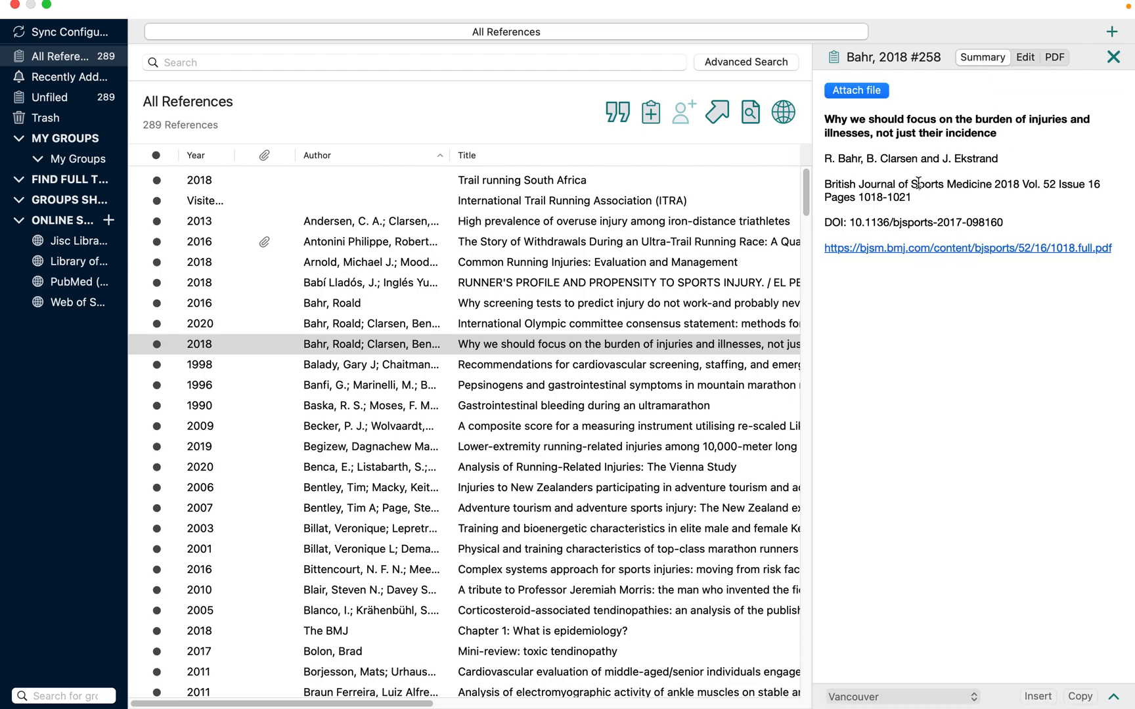
left_click(609, 428)
left_click(595, 501)
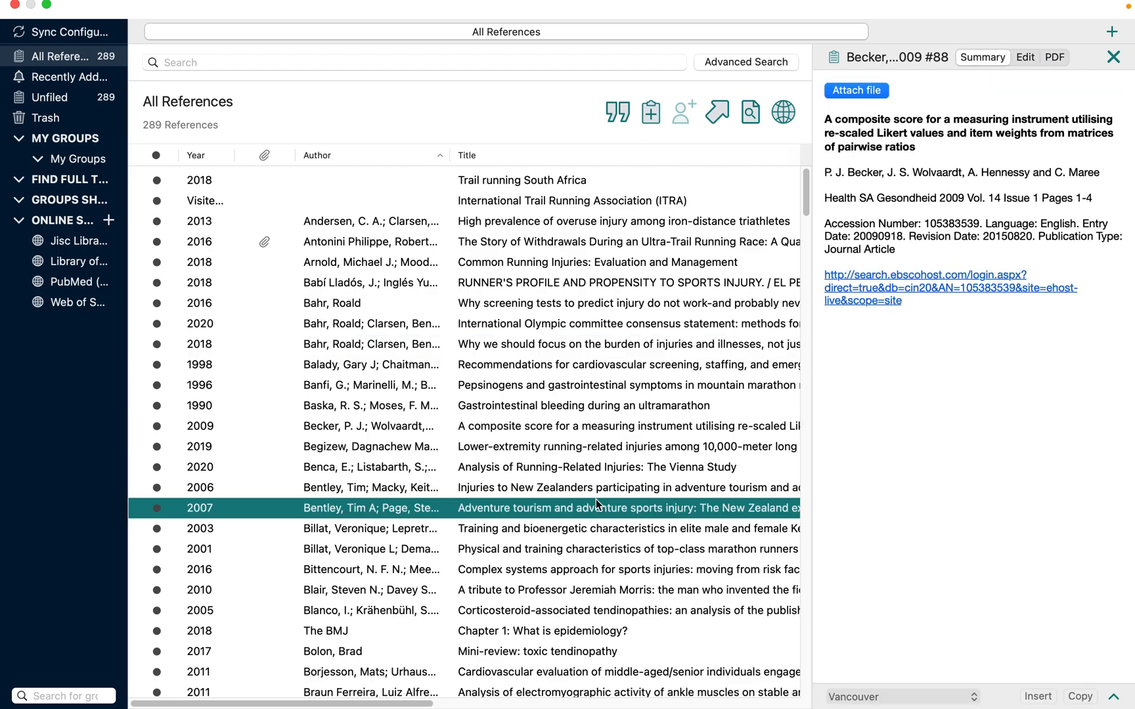
left_click(561, 284)
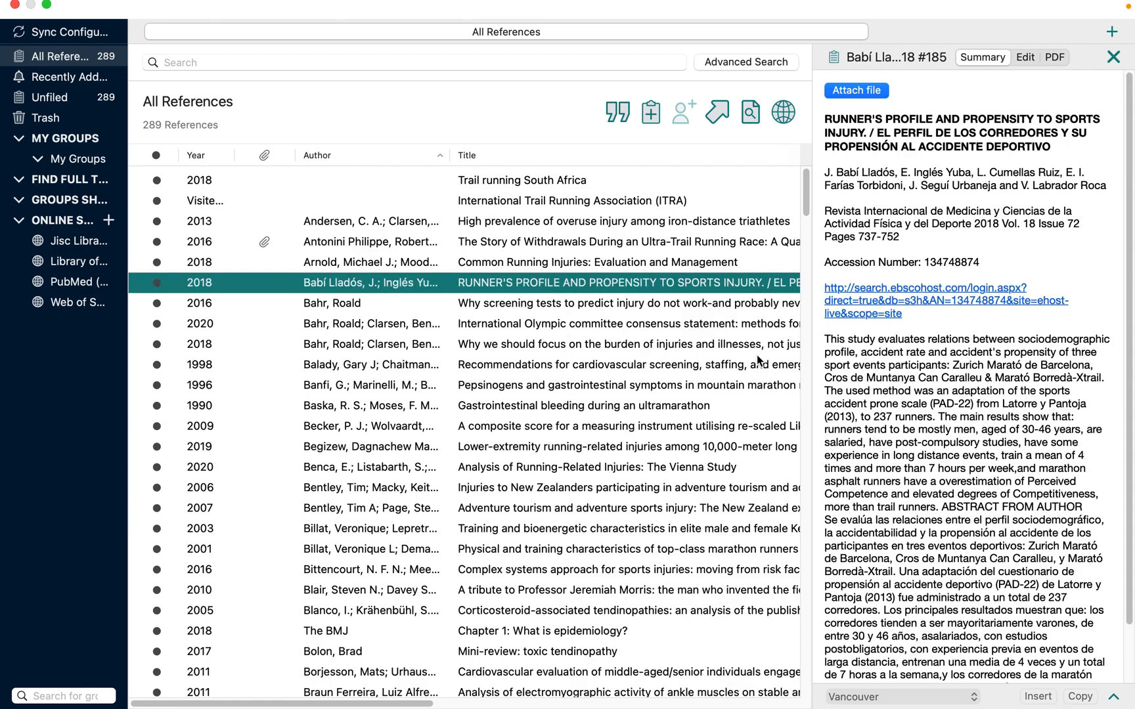
scroll(932, 534, "down", 2)
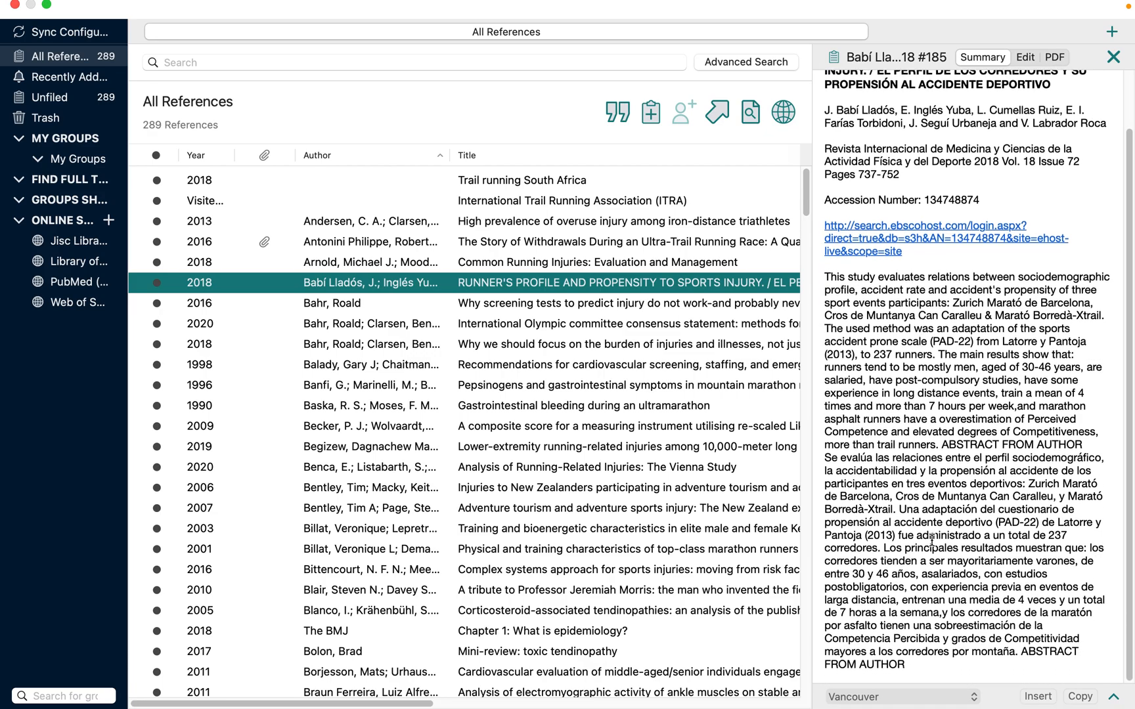
scroll(885, 370, "up", 2)
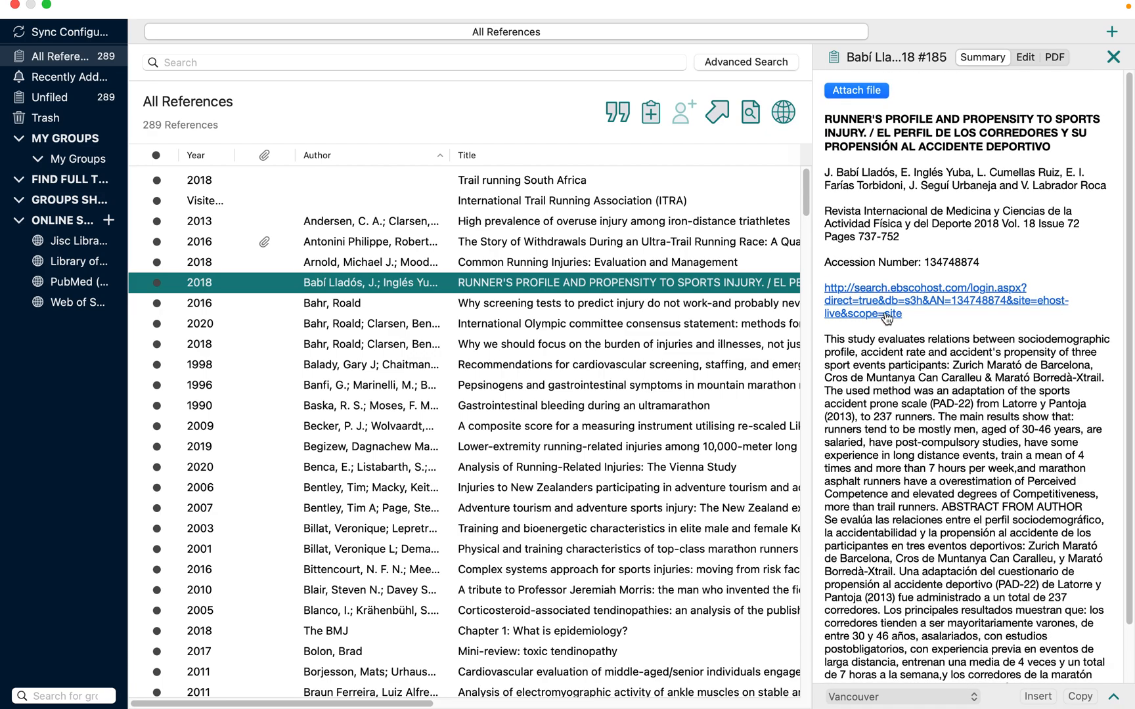
Step: Insert the 2020 "International Olympic committee consensus statement" reference as a citation after the ice cream sentence in Word
left_click(477, 325)
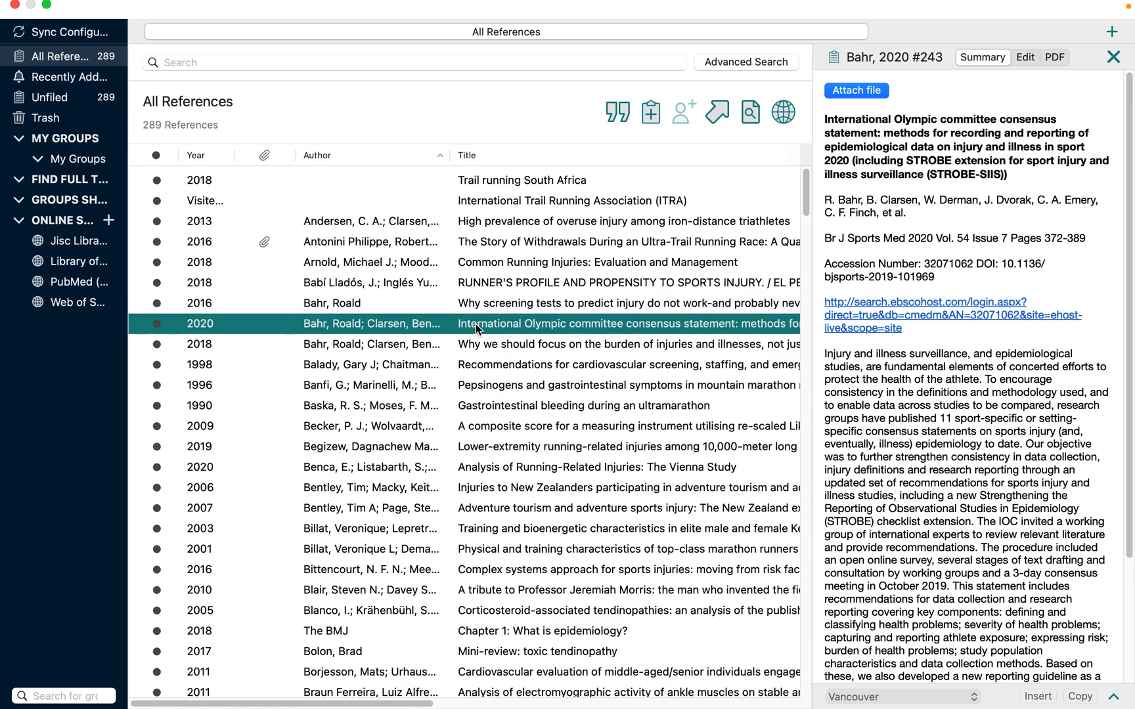
left_click(618, 117)
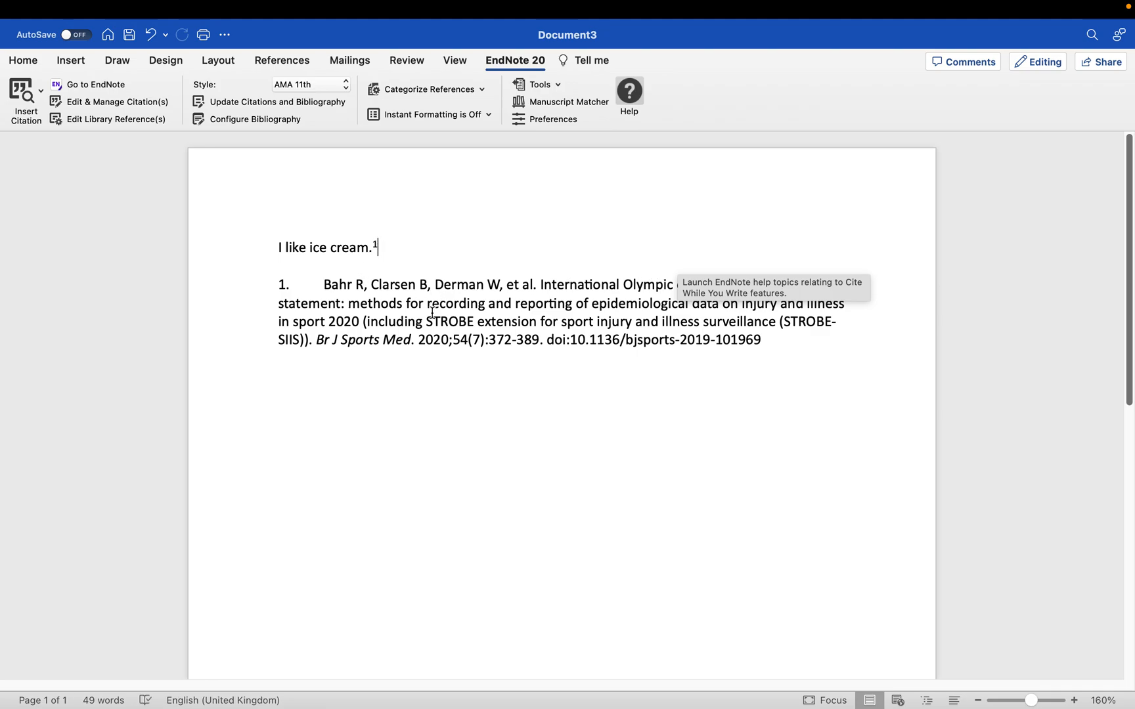
Step: Add blank lines below the ice cream sentence and enter the heading "References:" above the bibliography
left_click(352, 268)
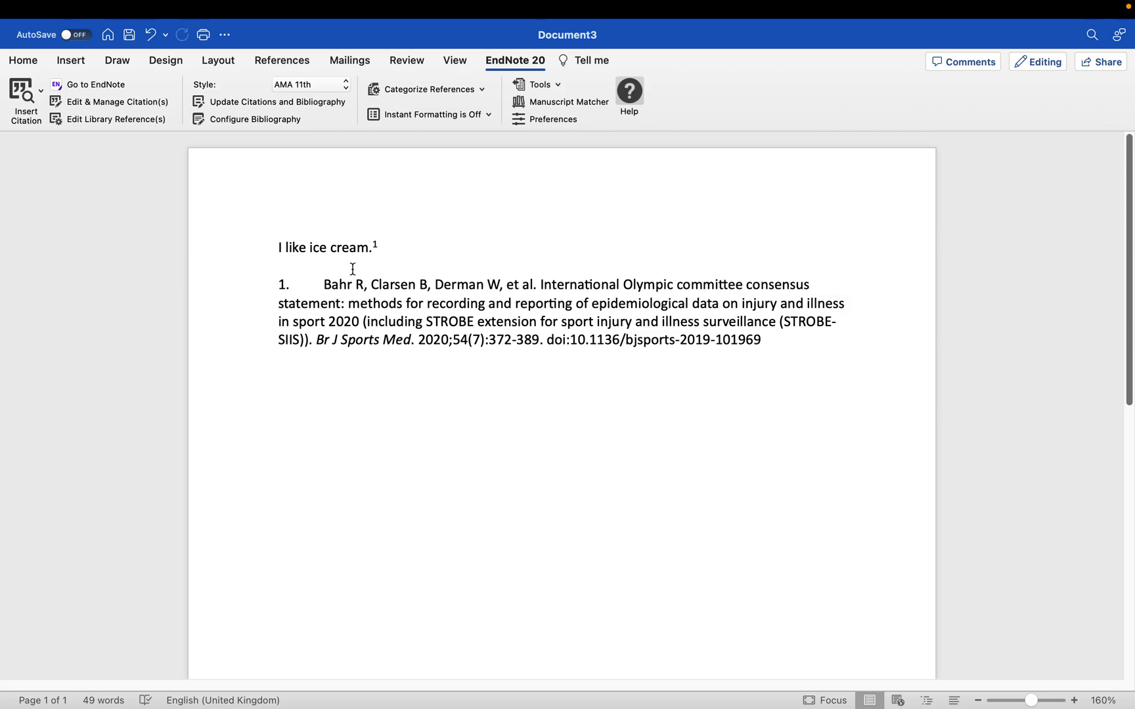
key("Return")
key("Return")
key("Return")
key("Return")
key("Return")
key("Up")
type("Refere")
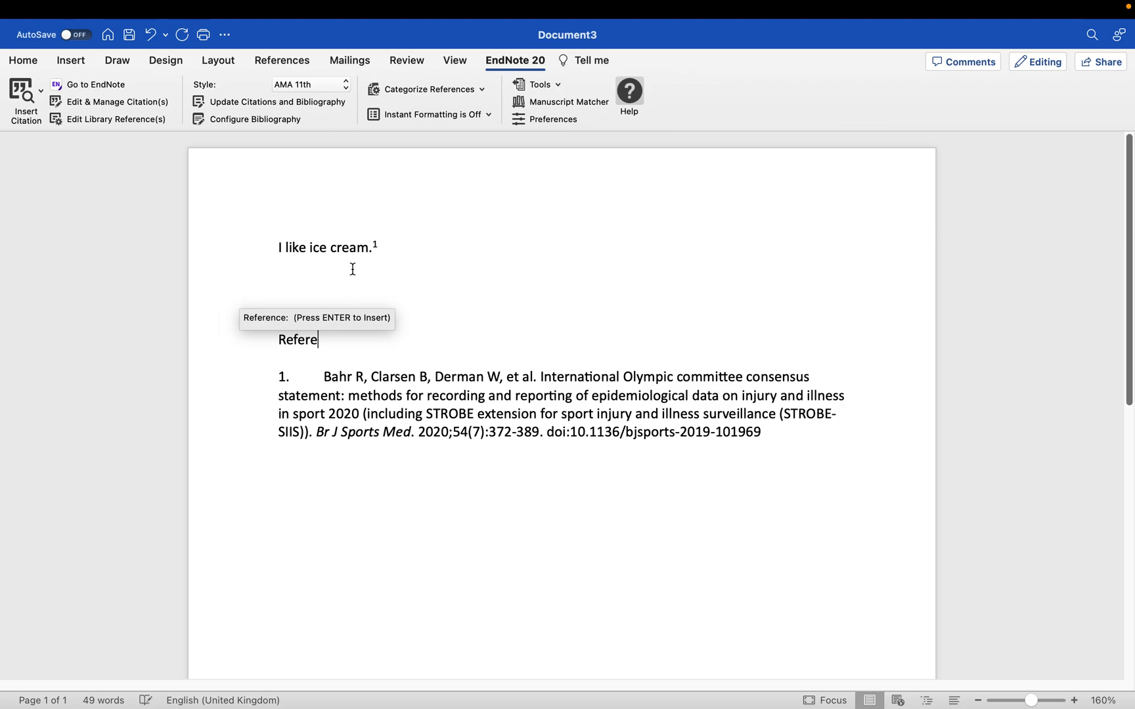
type("n")
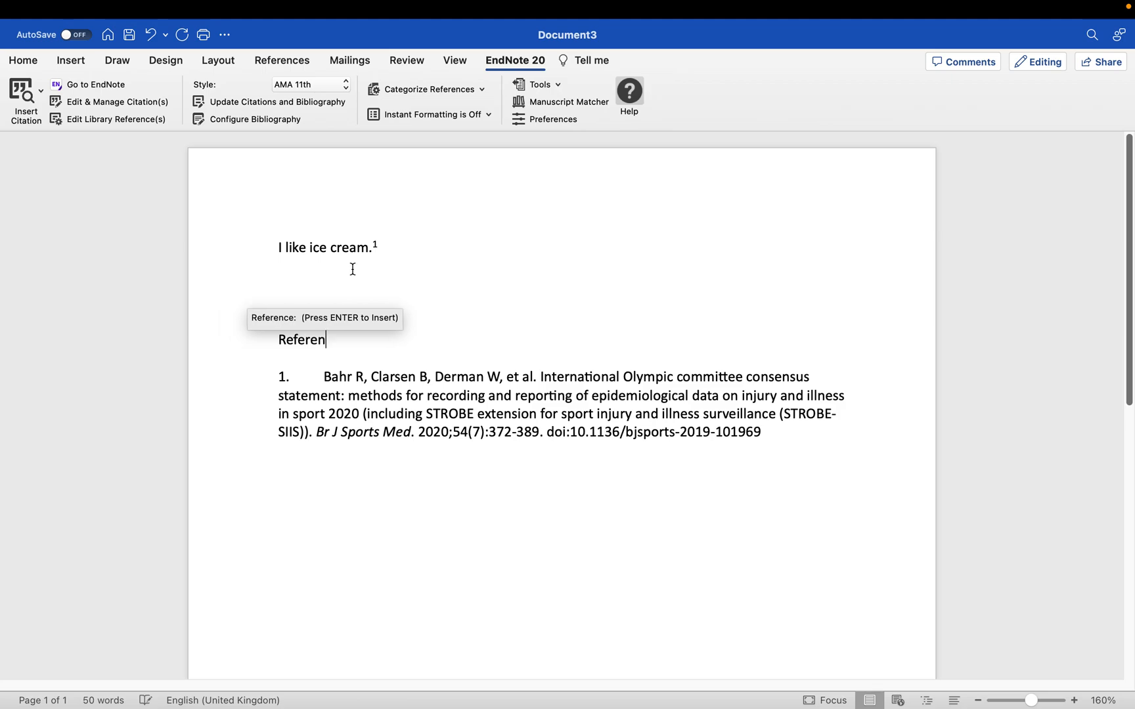
type("ces:")
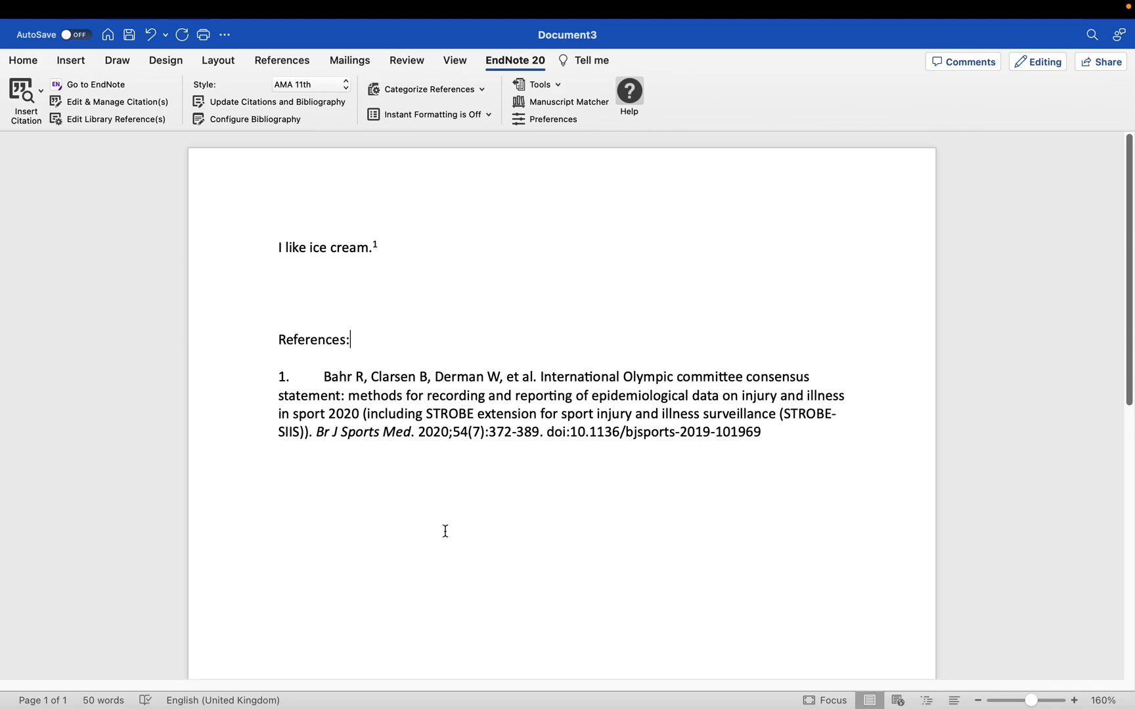
Step: Add "I also like pies." after the first citation and cite EndNote's 1990 reference "Gastrointestinal bleeding during an ultramarathon" there
left_click(399, 246)
type("I also like pies.")
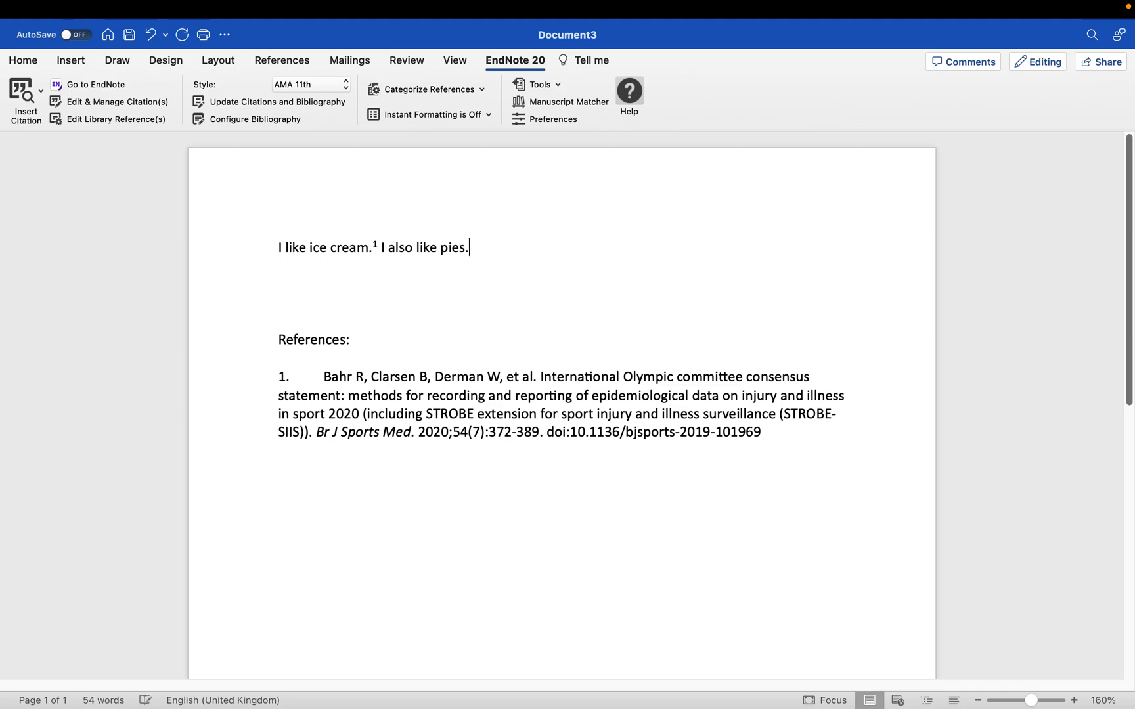
left_click(115, 84)
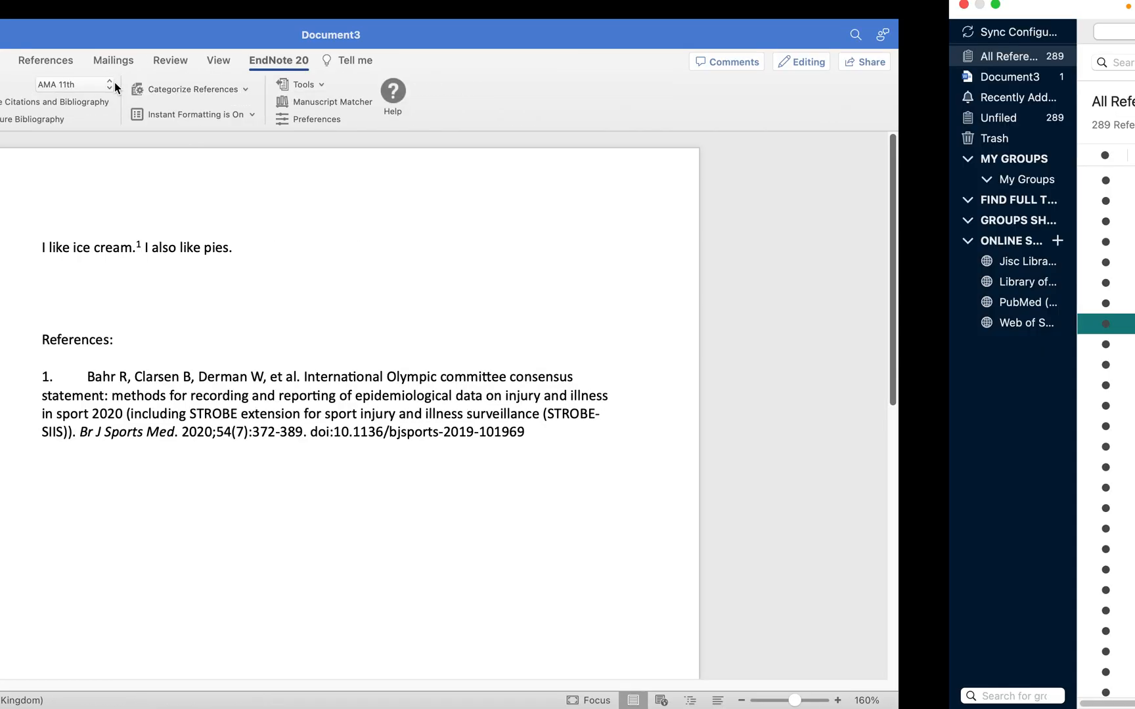
left_click(366, 405)
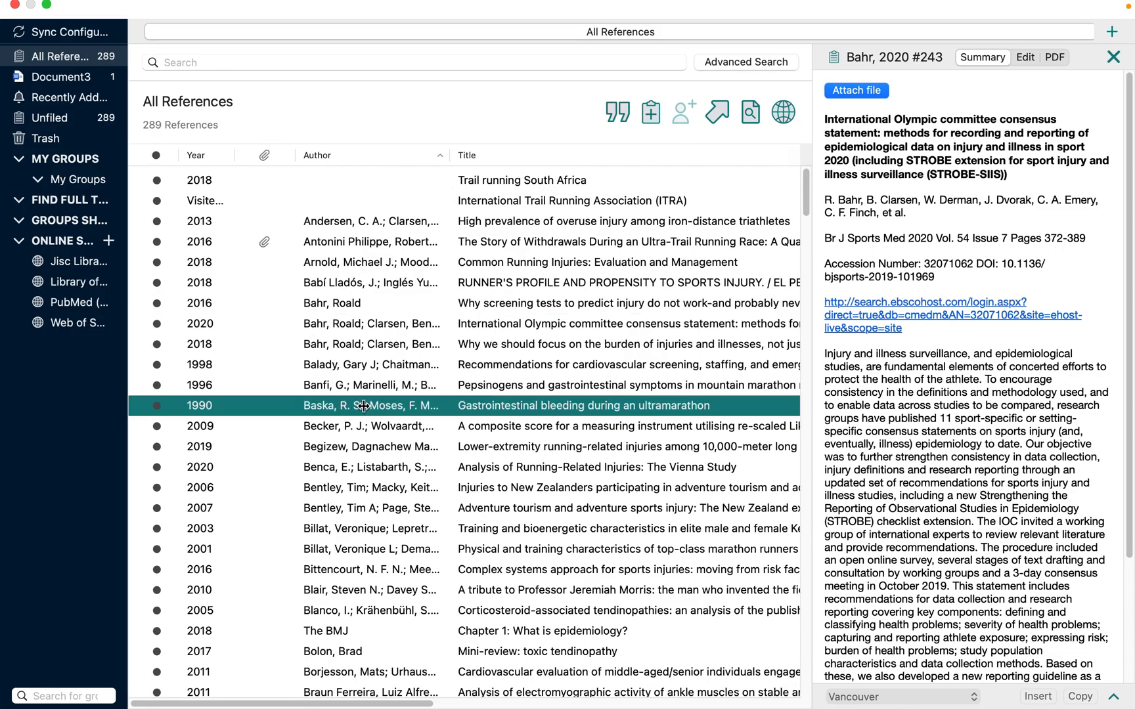
key("super+Tab")
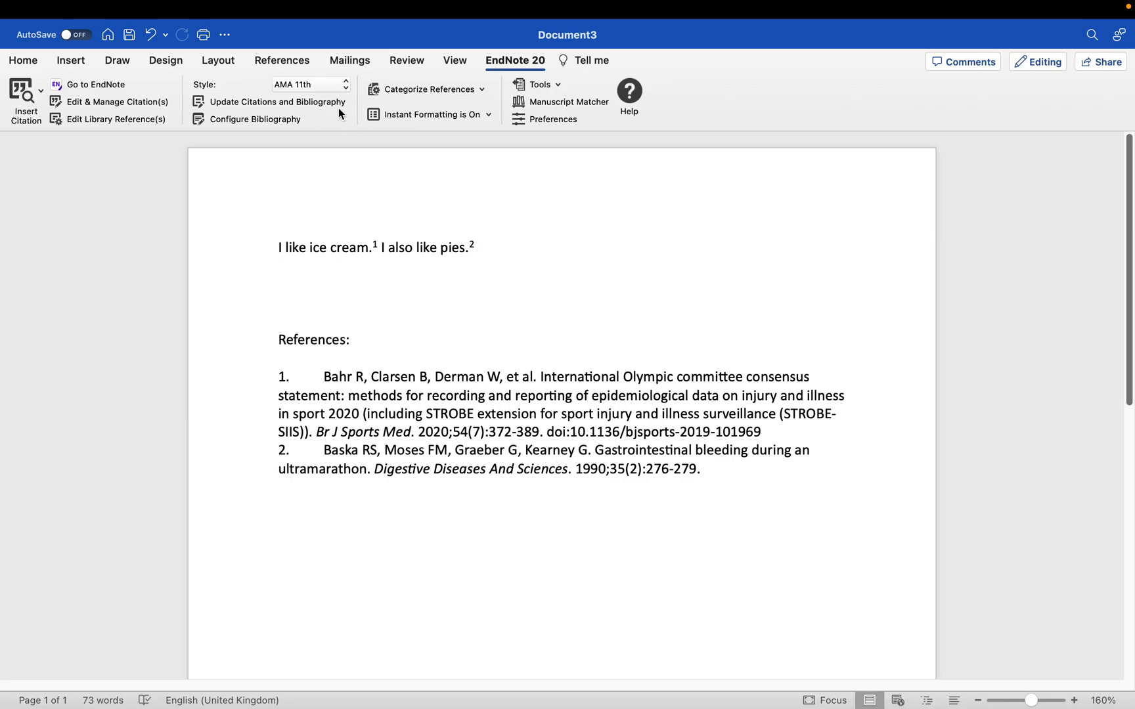
Step: Change the document's citation and bibliography style to Harvard
left_click(345, 86)
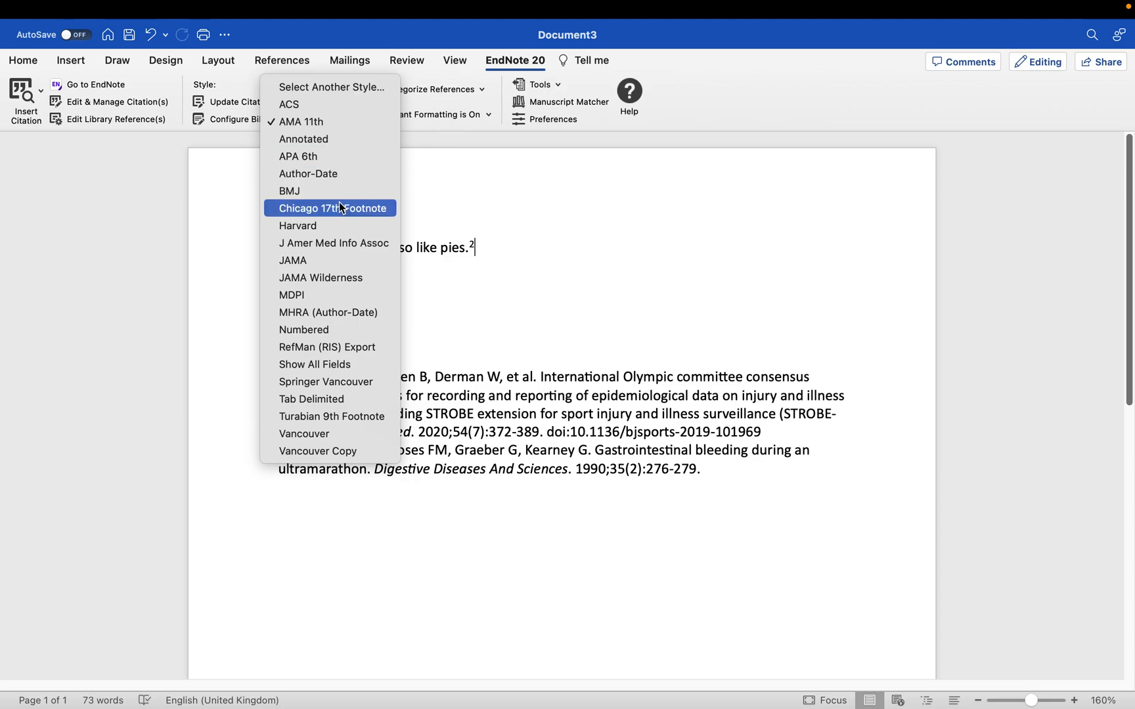
left_click(335, 226)
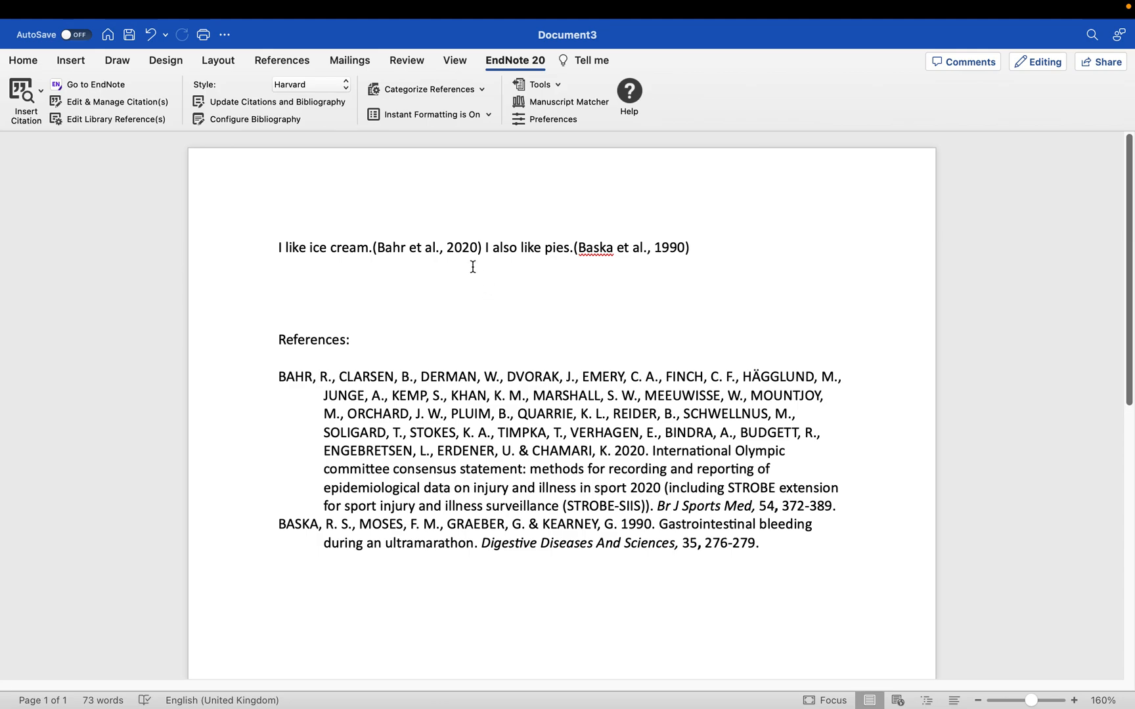
Step: Move the full stops of the ice cream and pies sentences behind their citations and add a space before the pies citation
left_click(373, 249)
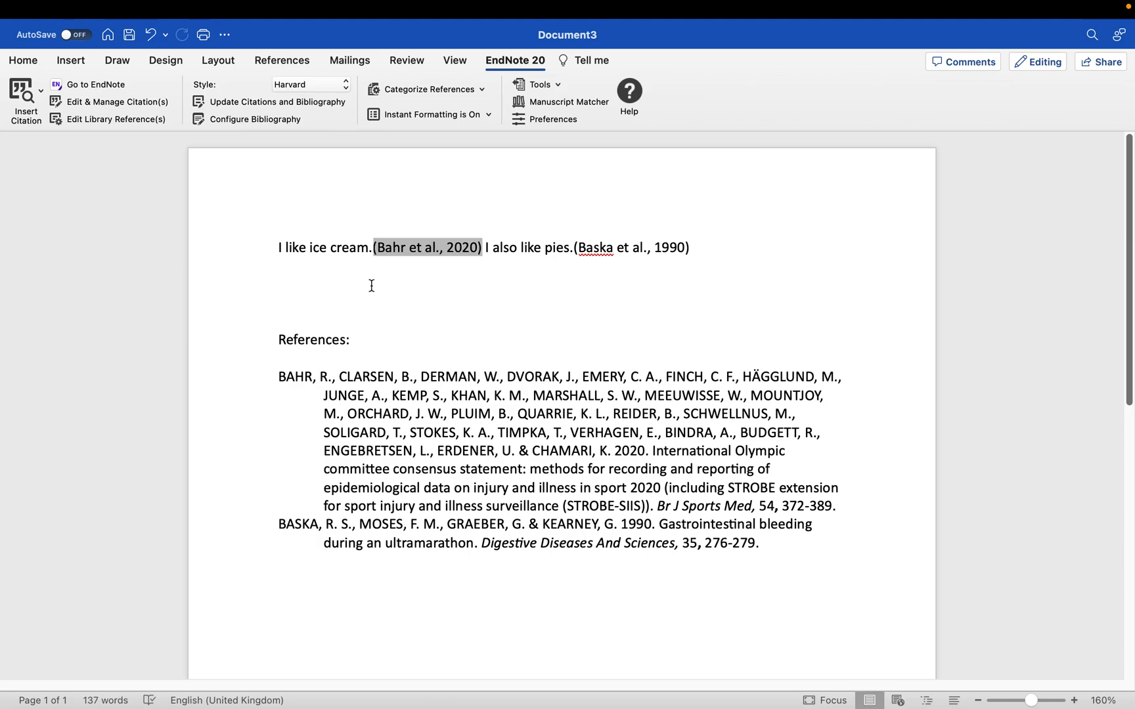
key("BackSpace")
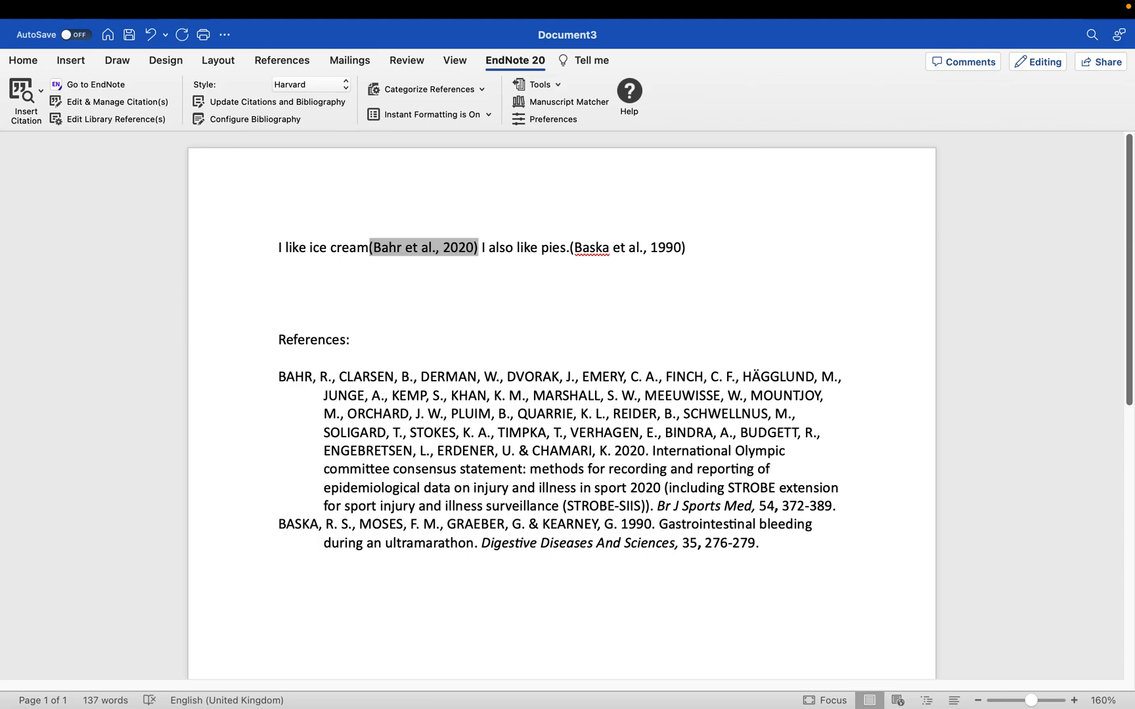
left_click(482, 249)
type(".")
left_click(574, 249)
key("BackSpace")
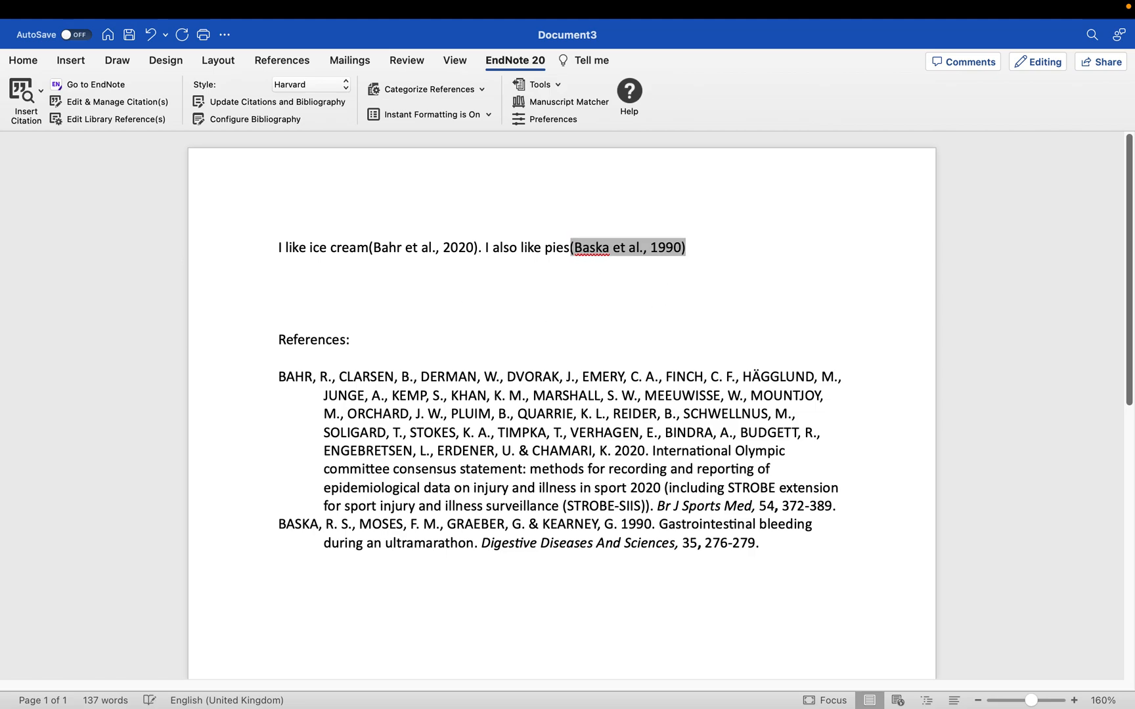
left_click(704, 247)
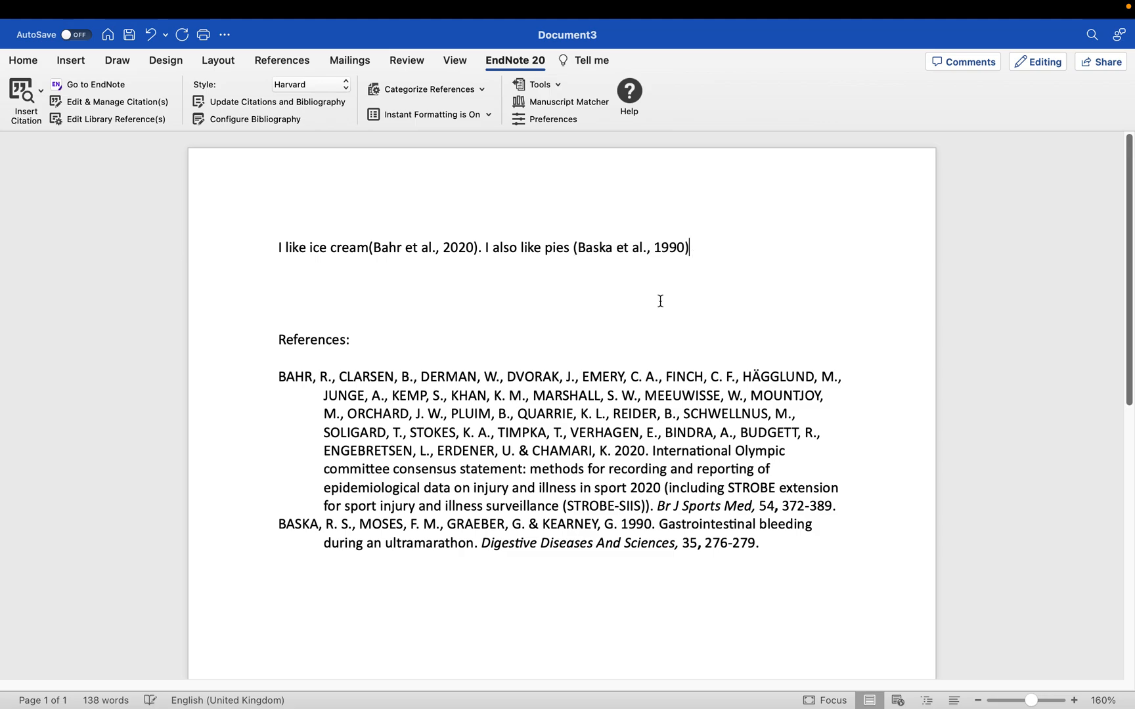
type(".")
Step: Switch to Safari and open Google Scholar
key("ctrl+Left")
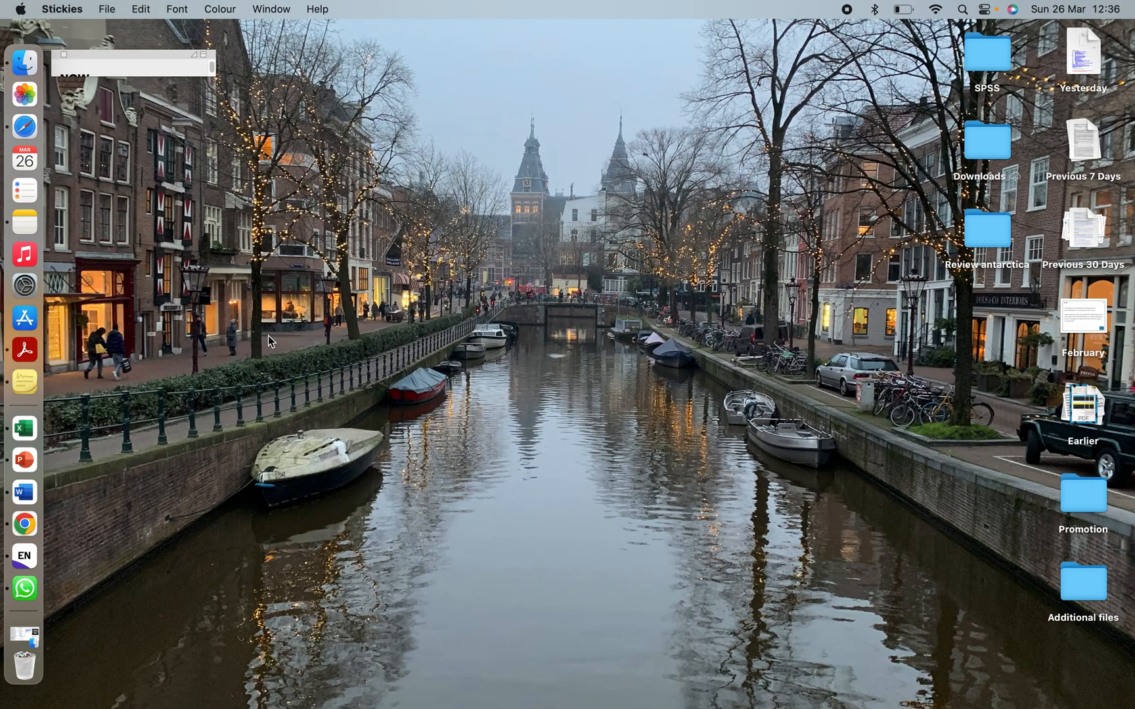
key("ctrl+Right")
key("ctrl+Right")
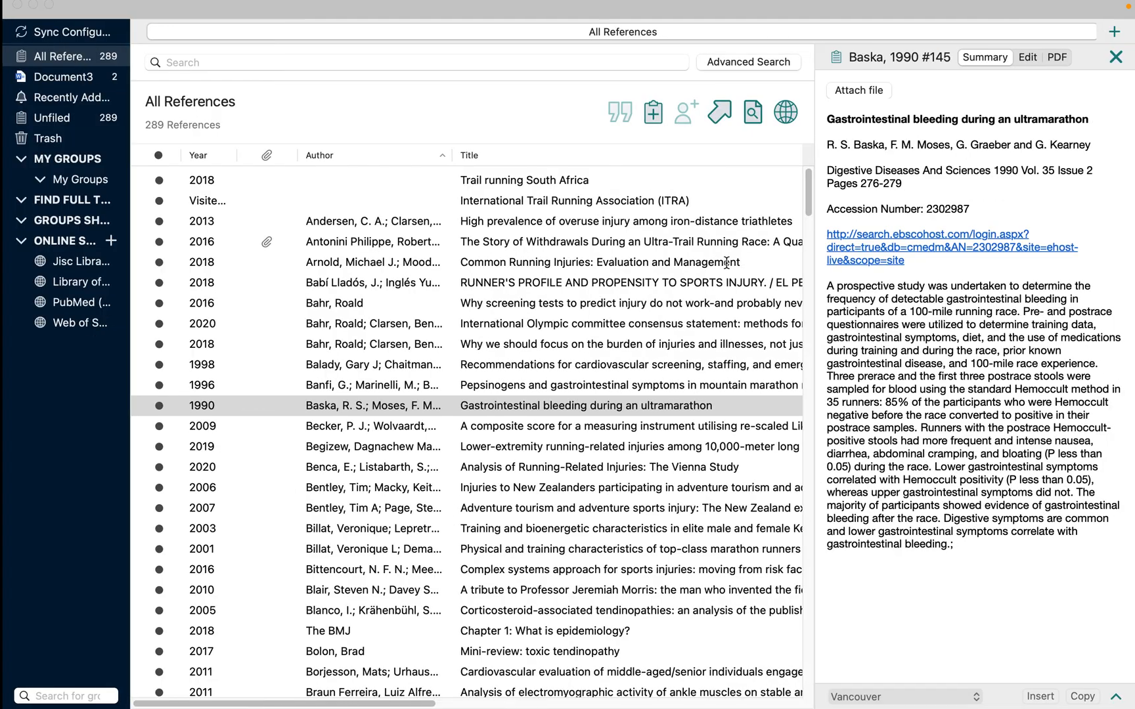
key("ctrl+Right")
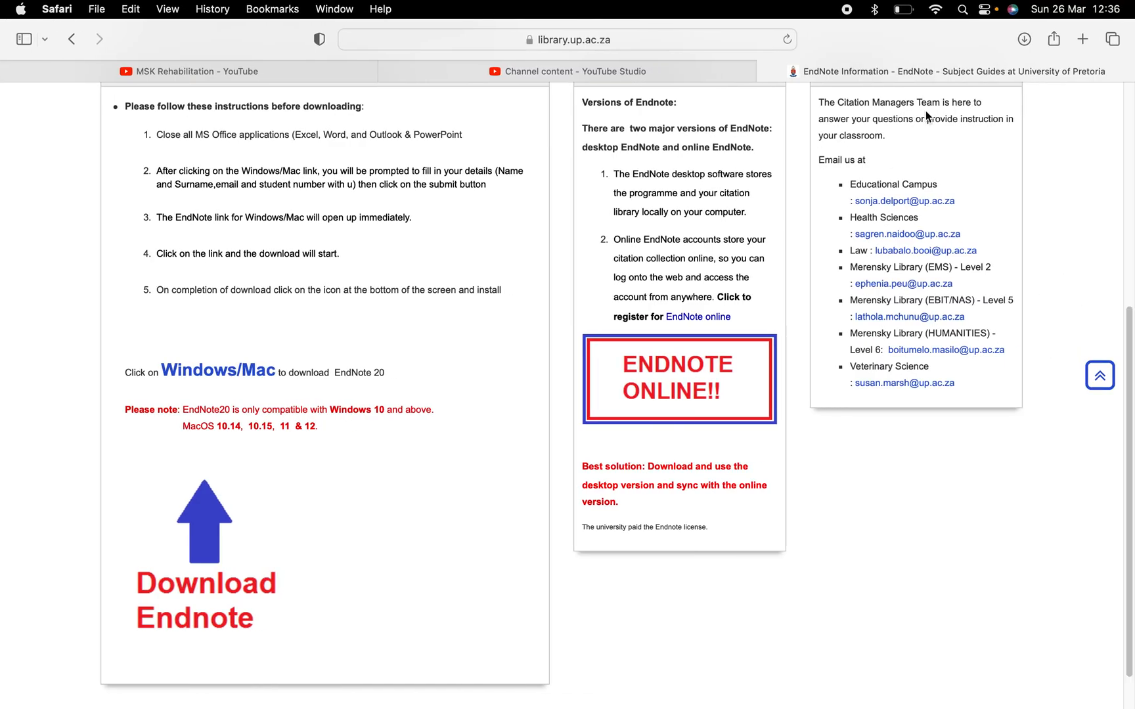
left_click(679, 45)
type("trai")
key("BackSpace")
key("BackSpace")
key("BackSpace")
key("BackSpace")
key("BackSpace")
type("schola")
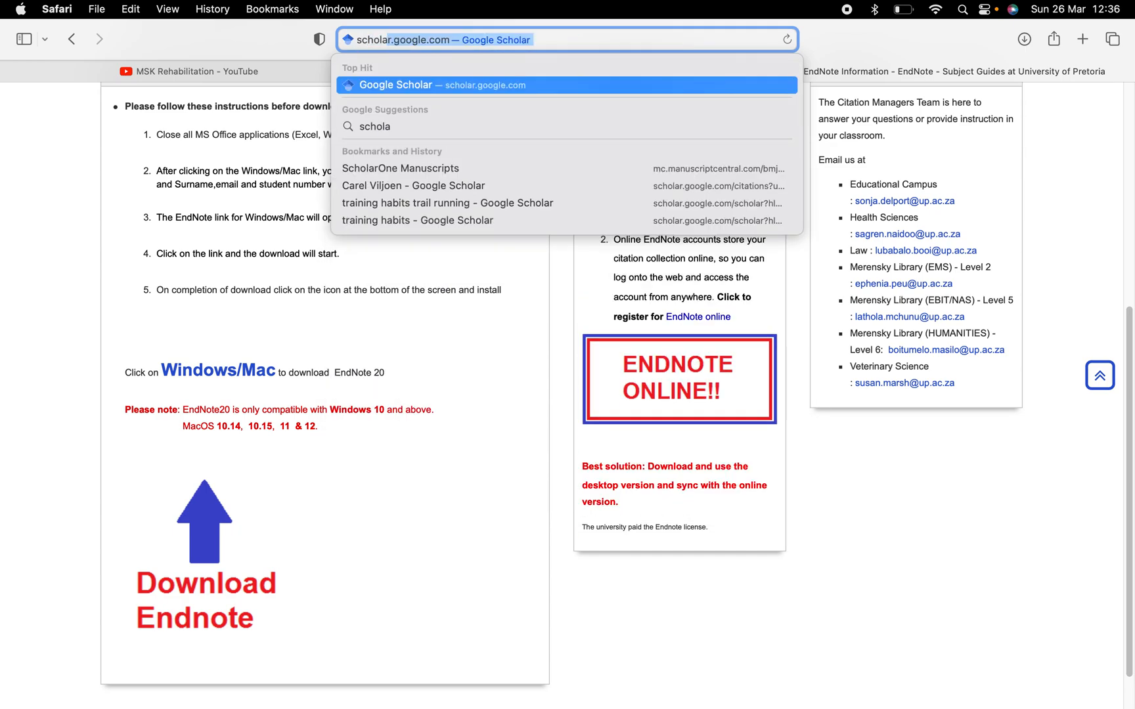
key("Return")
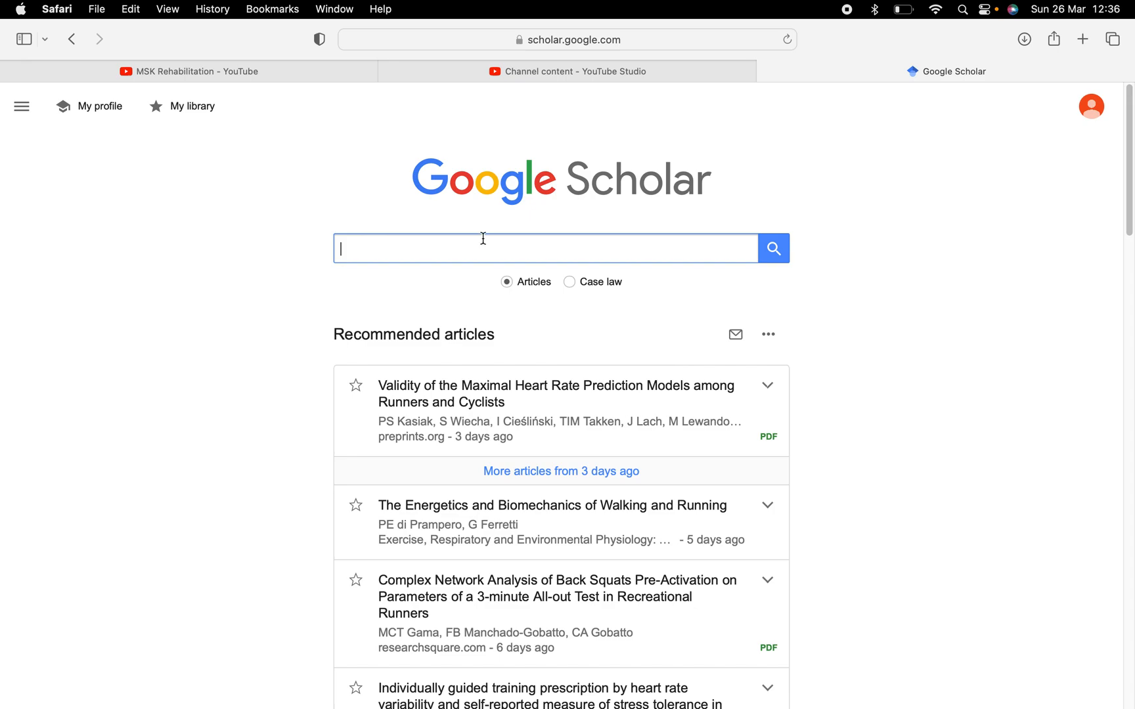
Step: Search Google Scholar for "training habits trail running" and open the 2021 article "The profile of demographics, training habits, and health of recreational trail runners"
type("training")
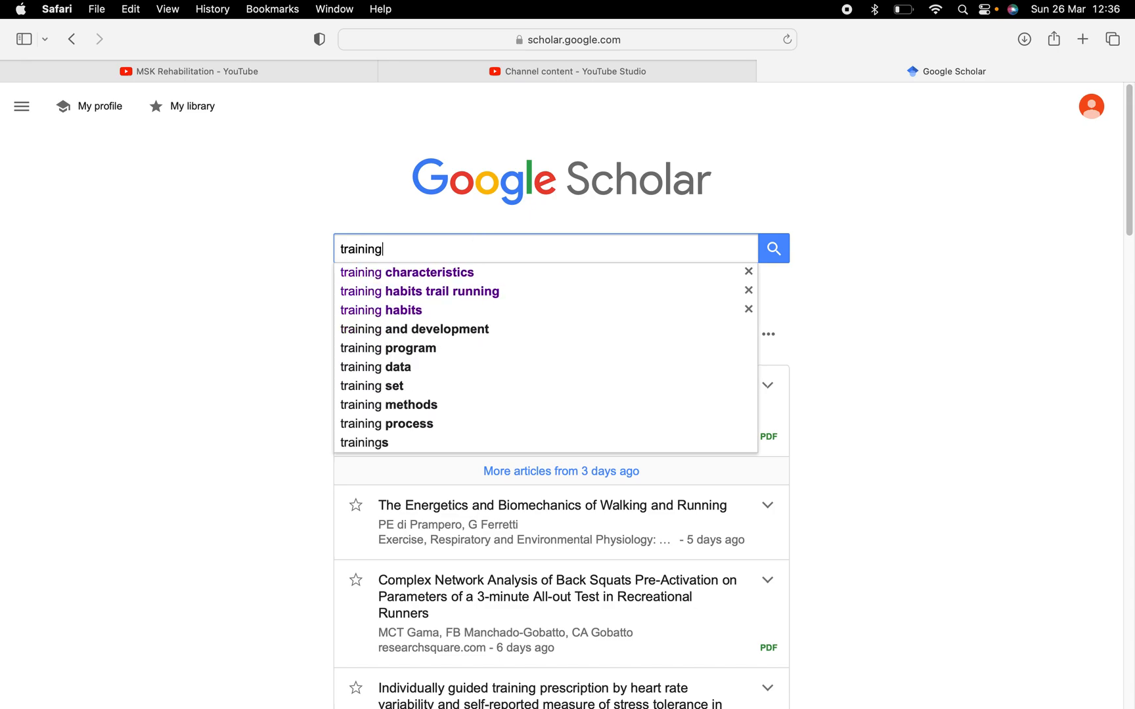
left_click(408, 292)
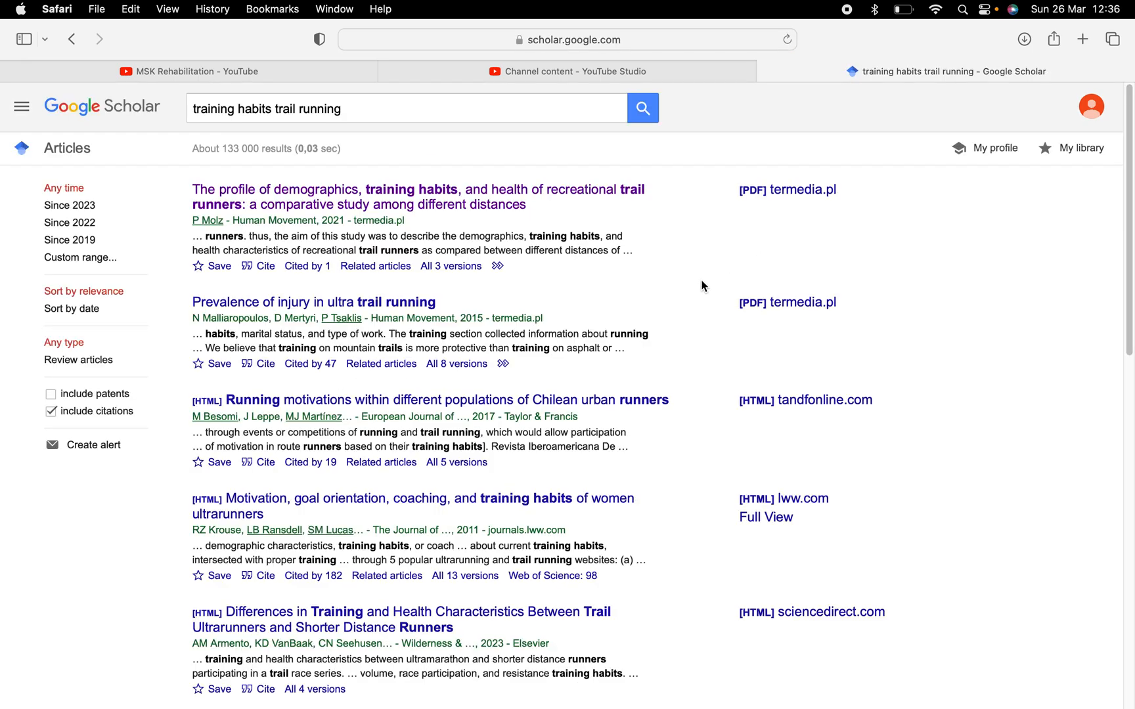
left_click(401, 207)
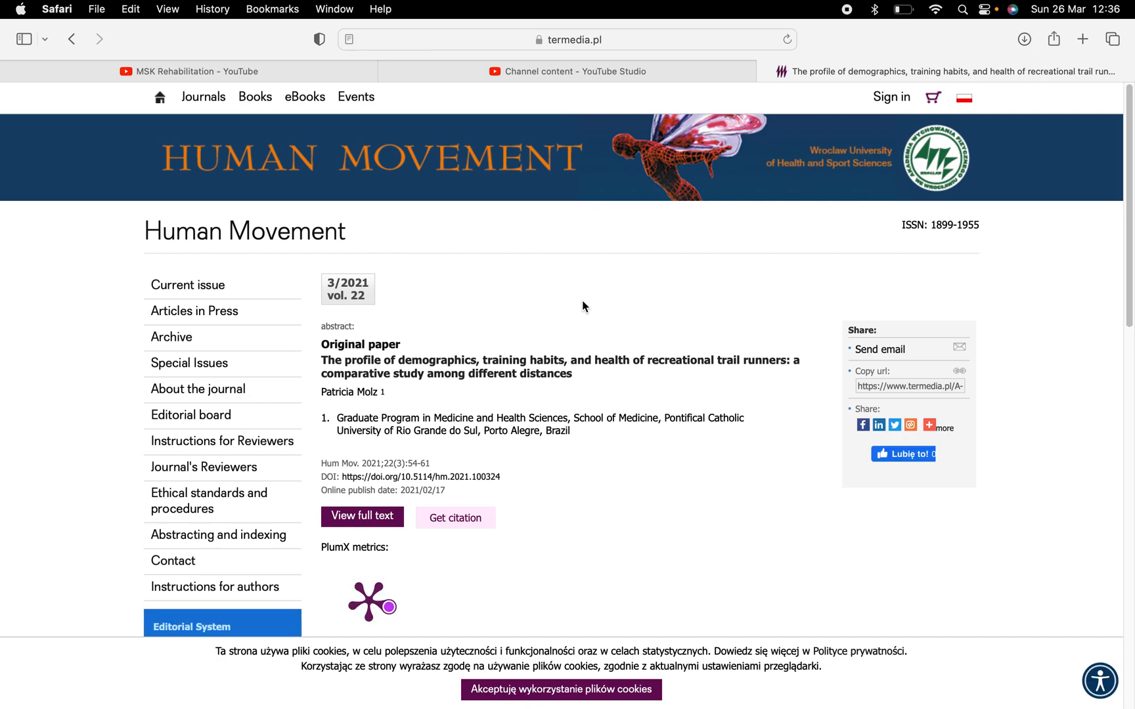
Step: Download the article's citation in ENW (EndNote) format from the journal page
scroll(582, 307, "down", 2)
left_click(453, 441)
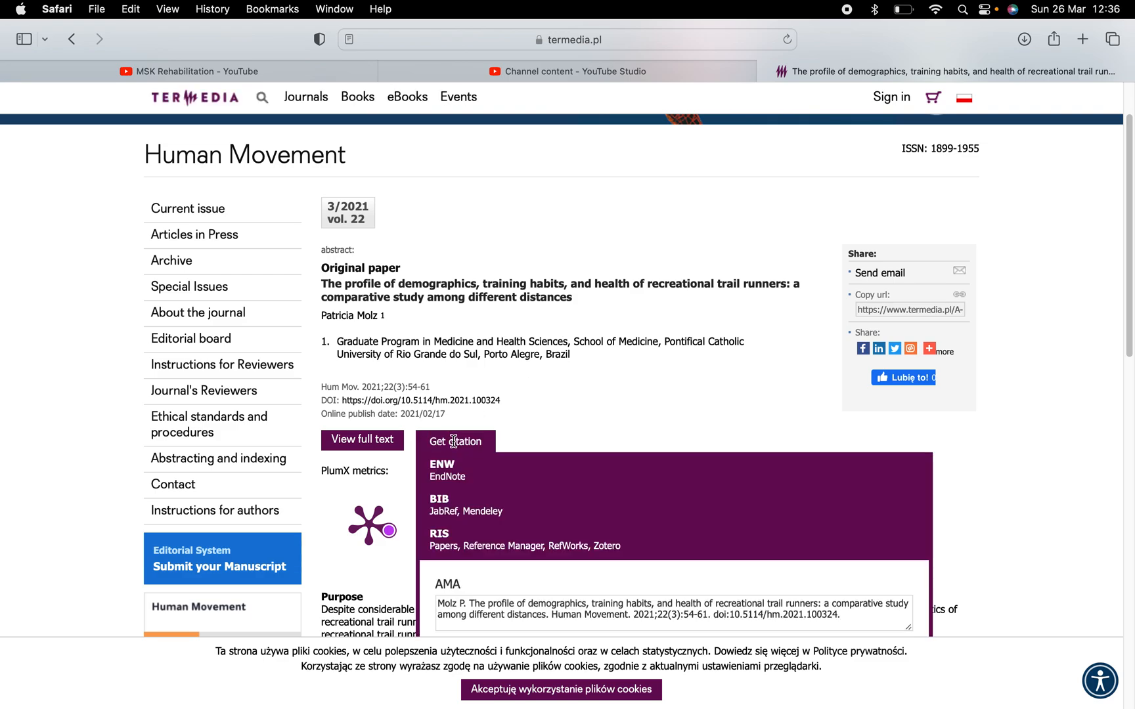
scroll(453, 441, "down", 5)
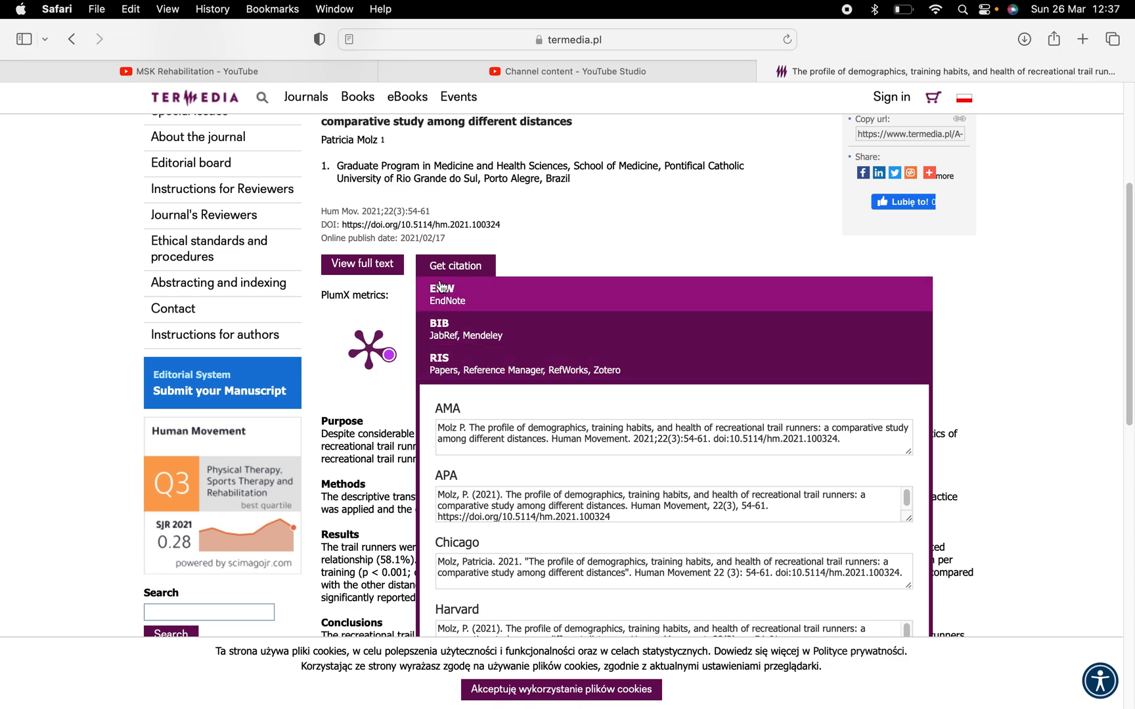
left_click(462, 302)
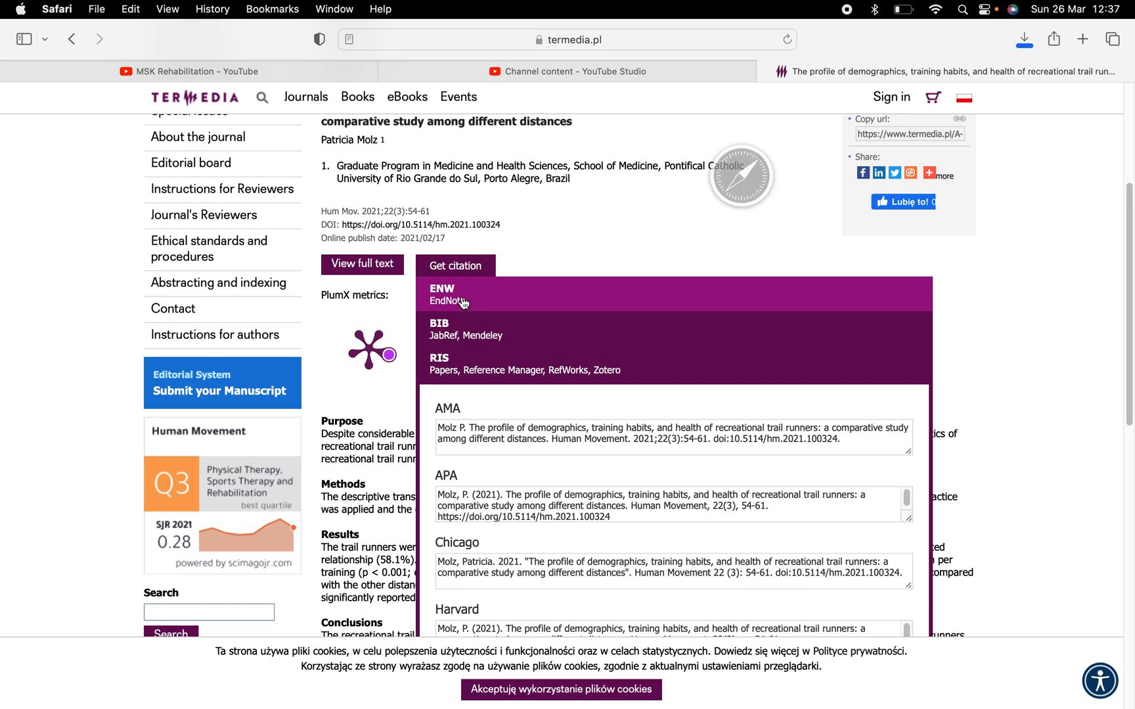
Step: Open the downloaded .enw file to import it into EndNote and select the 2021 reference among the imported references
left_click(1023, 39)
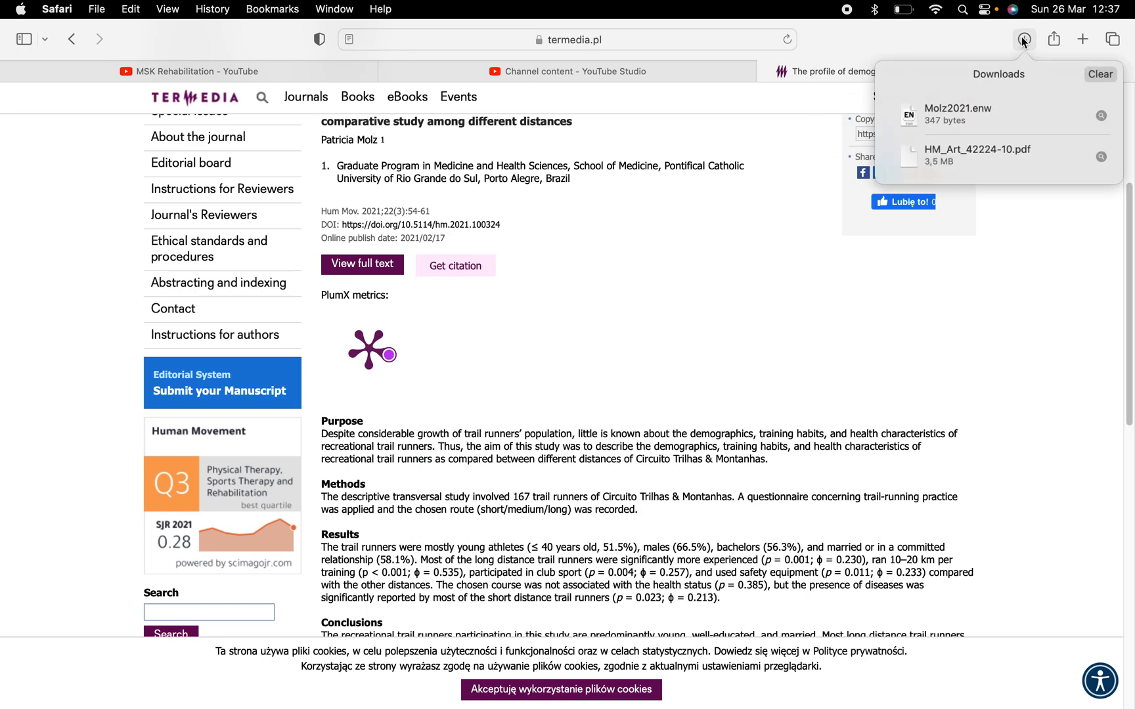
left_click(976, 110)
double_click(976, 113)
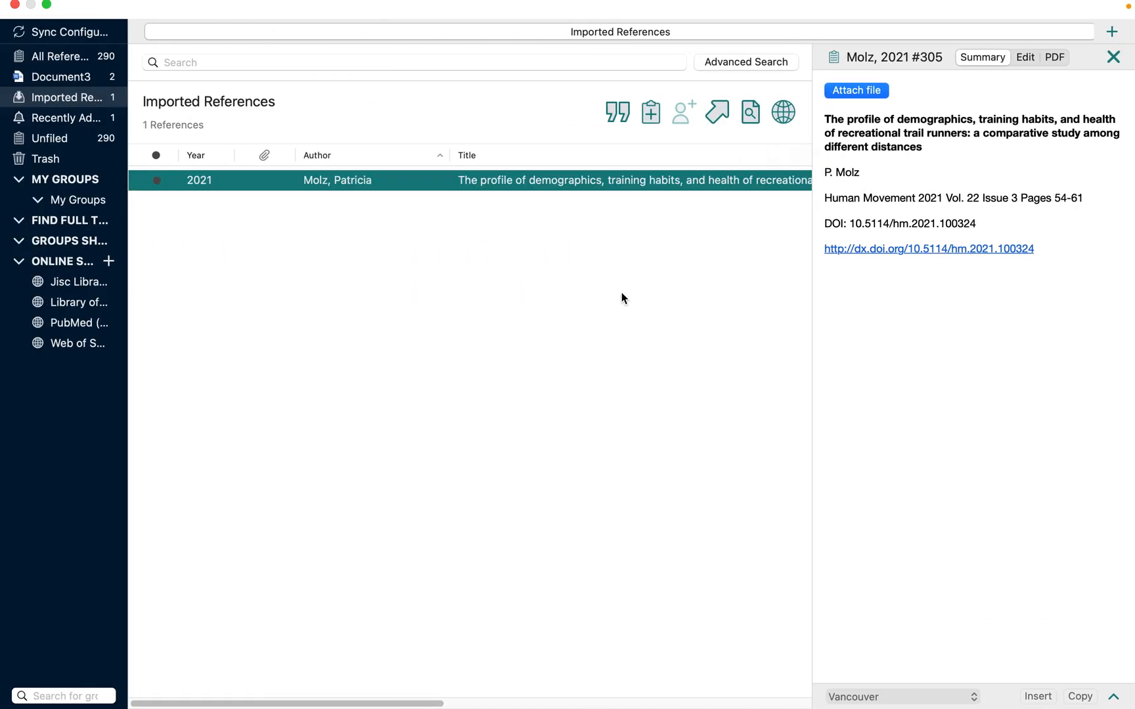
left_click(88, 103)
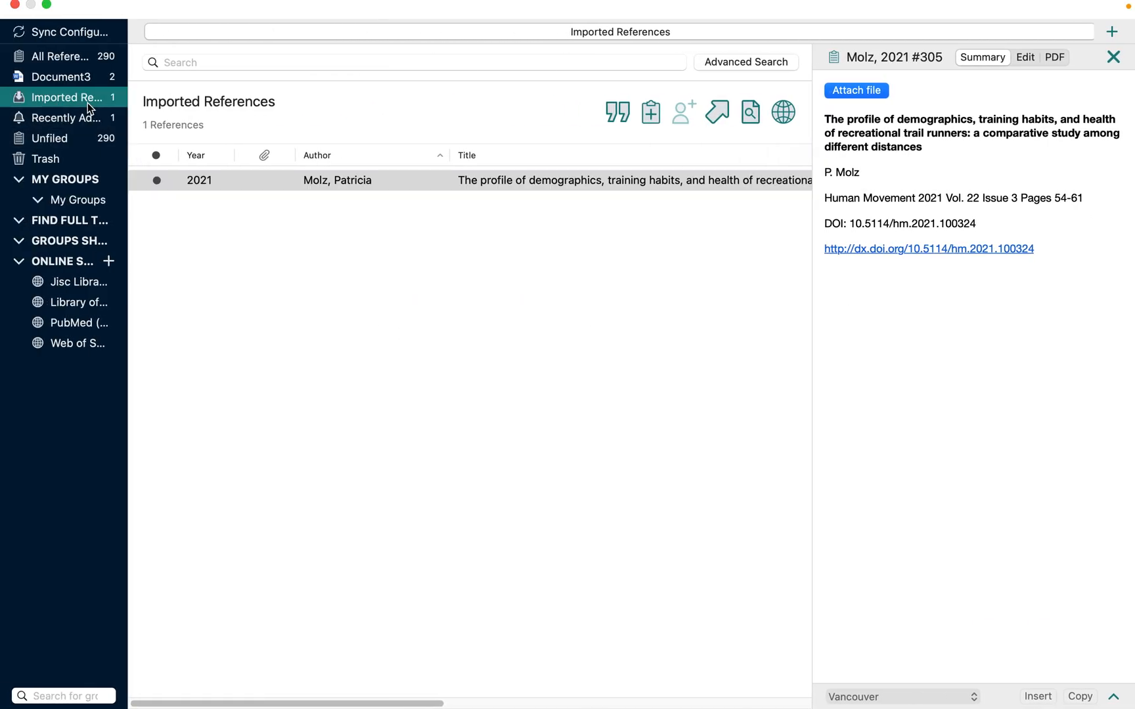
left_click(252, 184)
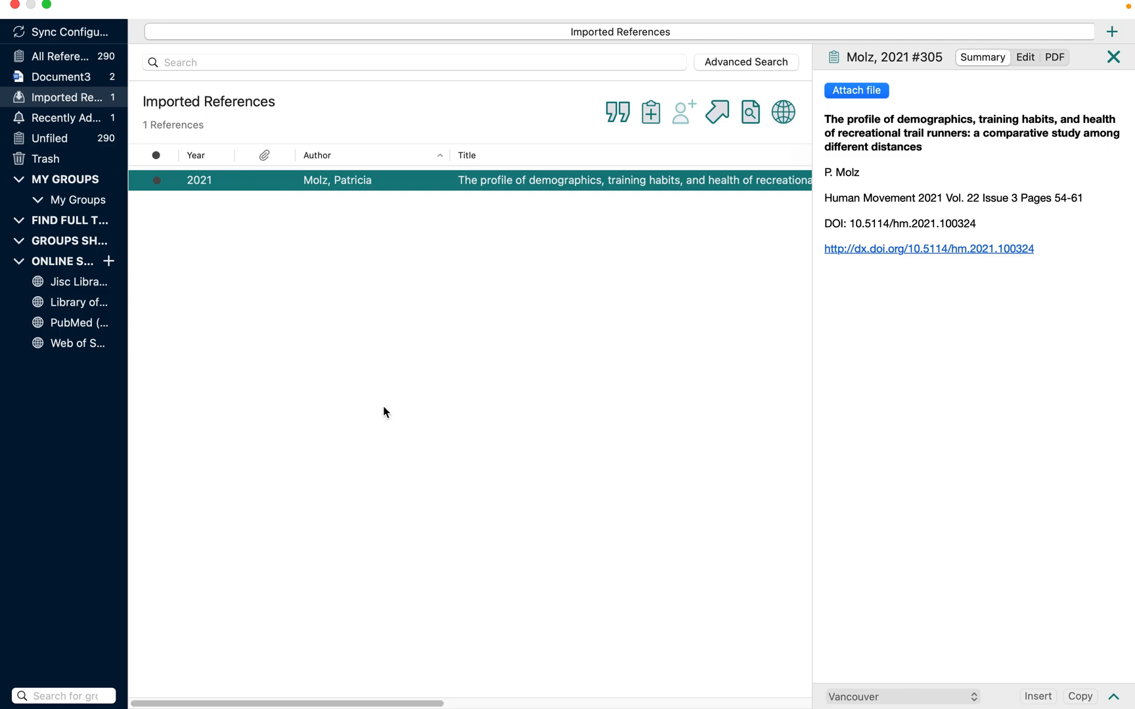
Step: Return to Word, add "I like bicycles." after the pies citation and cite EndNote's imported 2021 trail runners reference before its full stop
key("ctrl+Right")
key("ctrl+Left")
key("ctrl+Left")
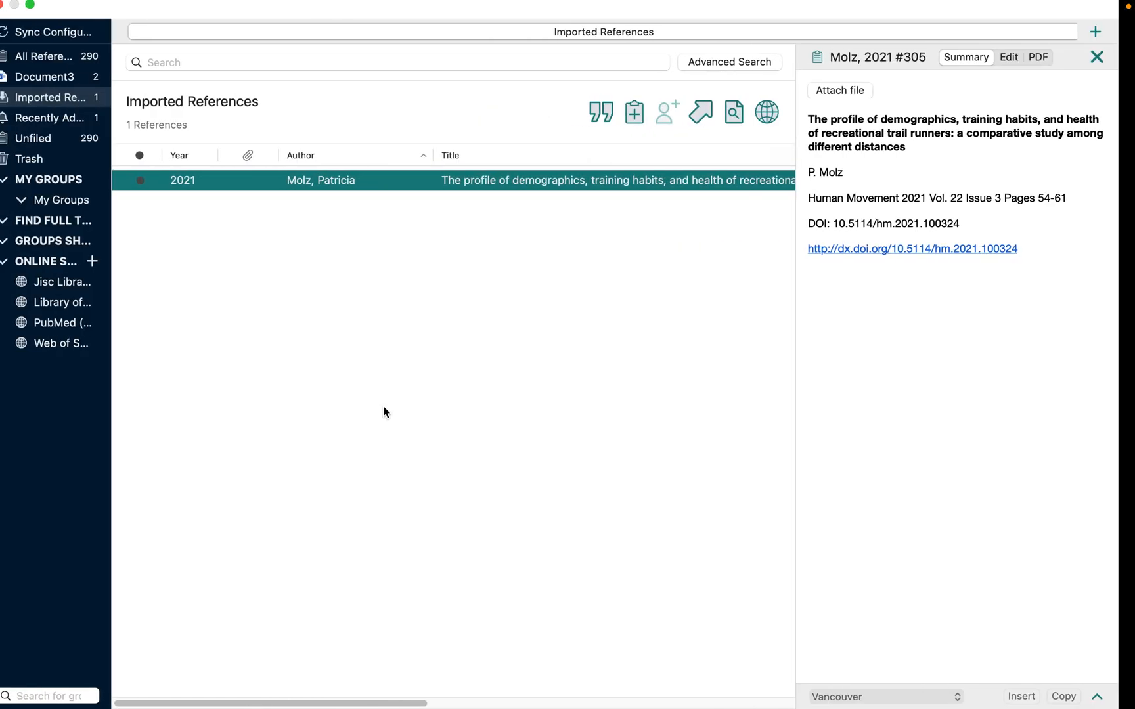
left_click(734, 245)
type("I ")
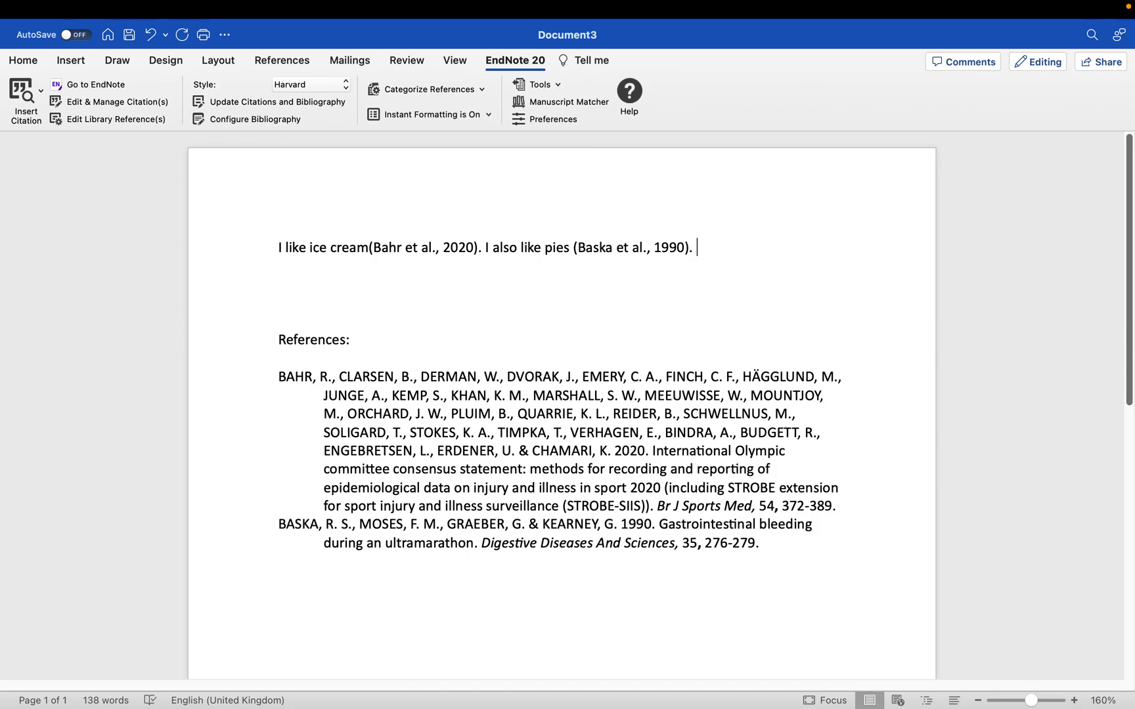
type("like bicycles")
right_click(760, 247)
left_click(798, 294)
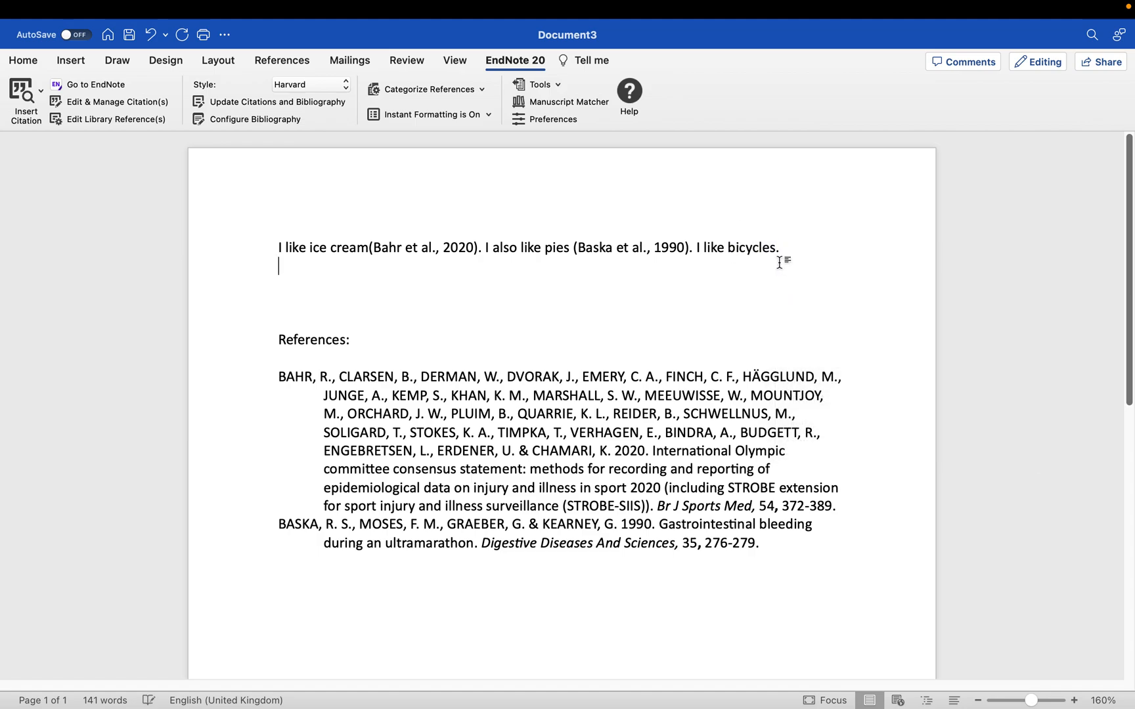
left_click(111, 84)
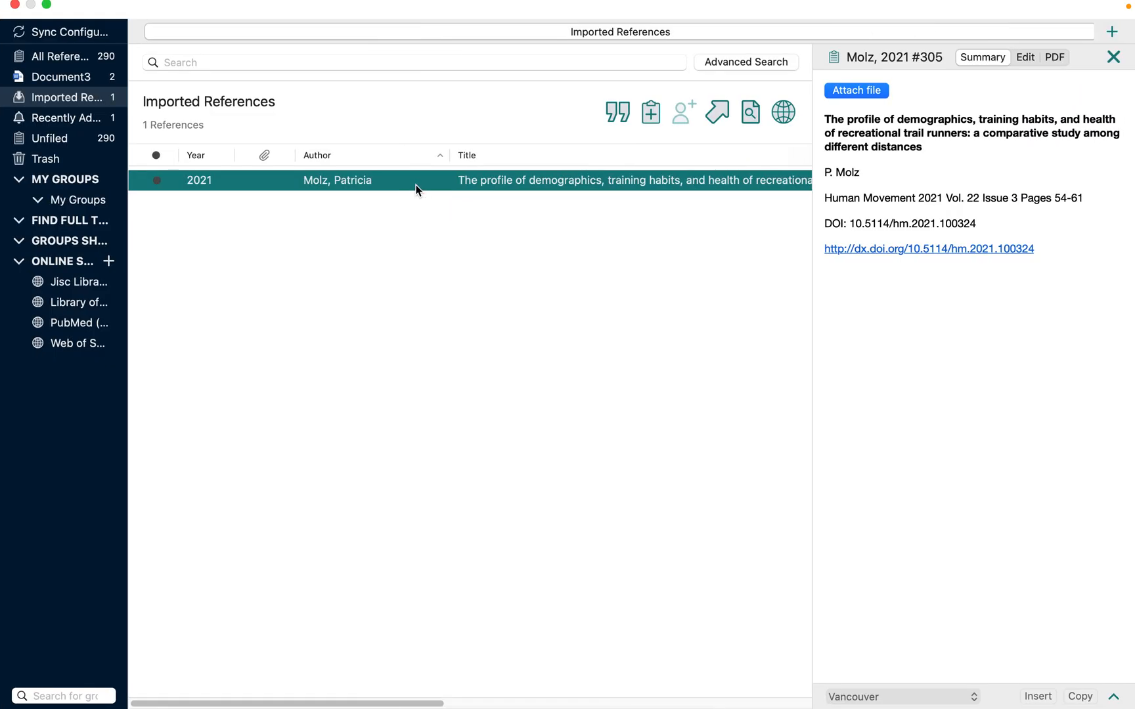
left_click(618, 115)
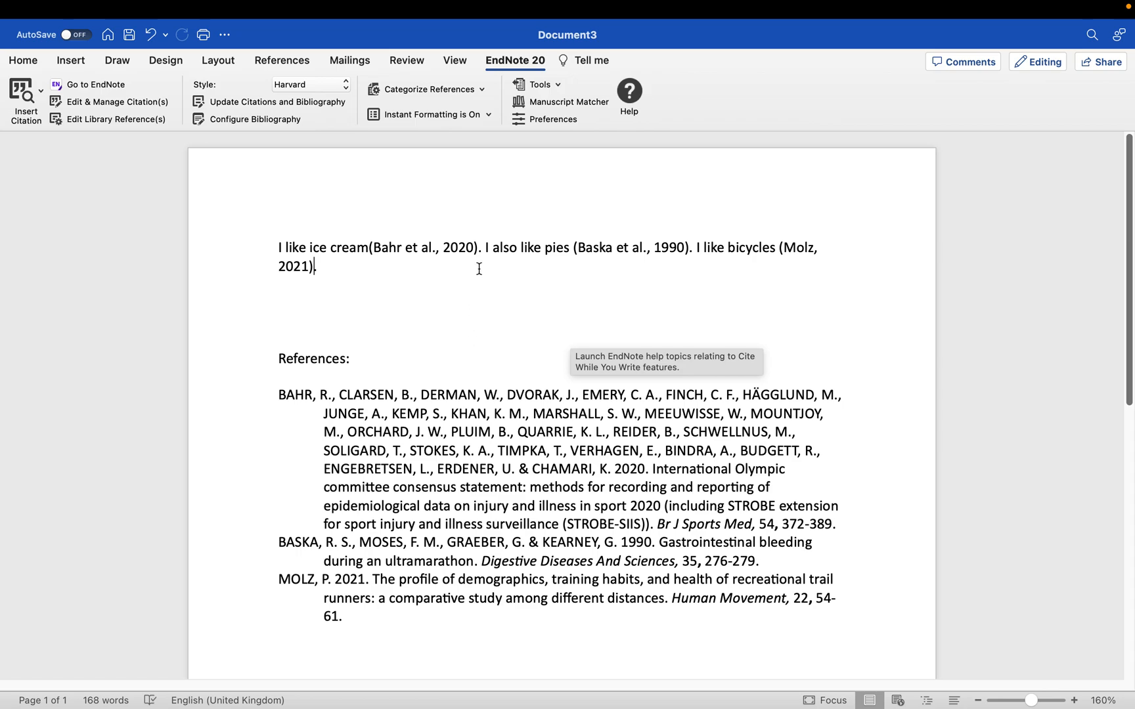
Step: Add EndNote's 2007 reference "Medical incidents and evacuations on wilderness expeditions" to the ice cream citation and put a space before that citation
left_click(479, 248)
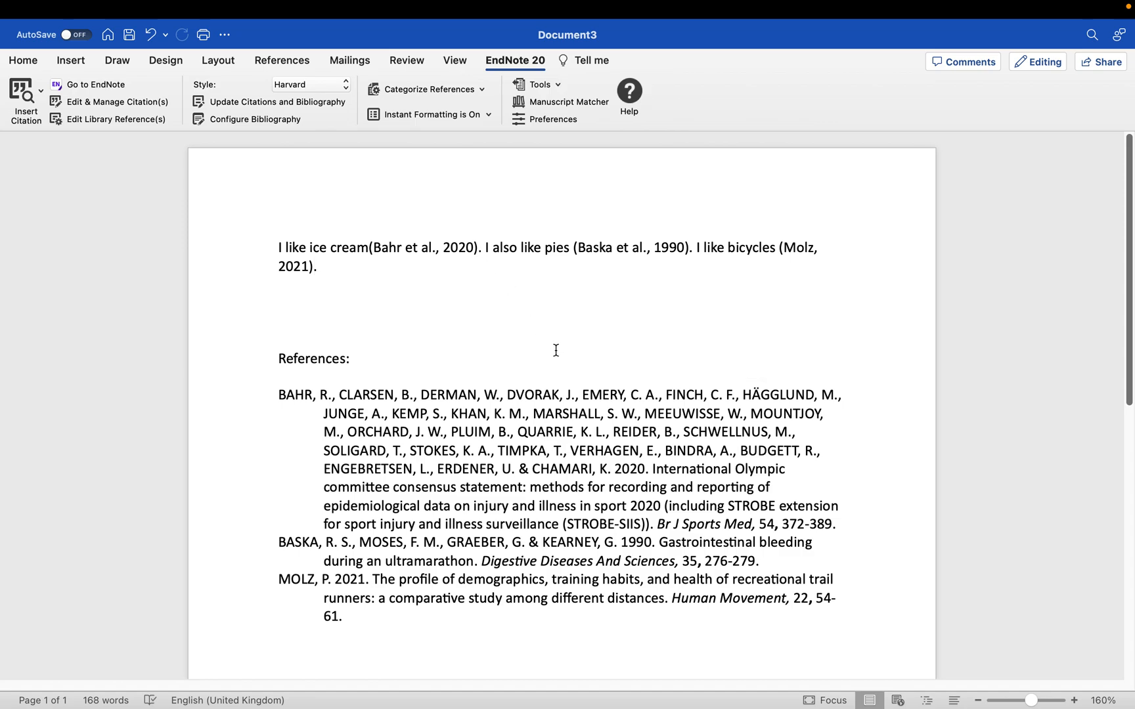
left_click(119, 85)
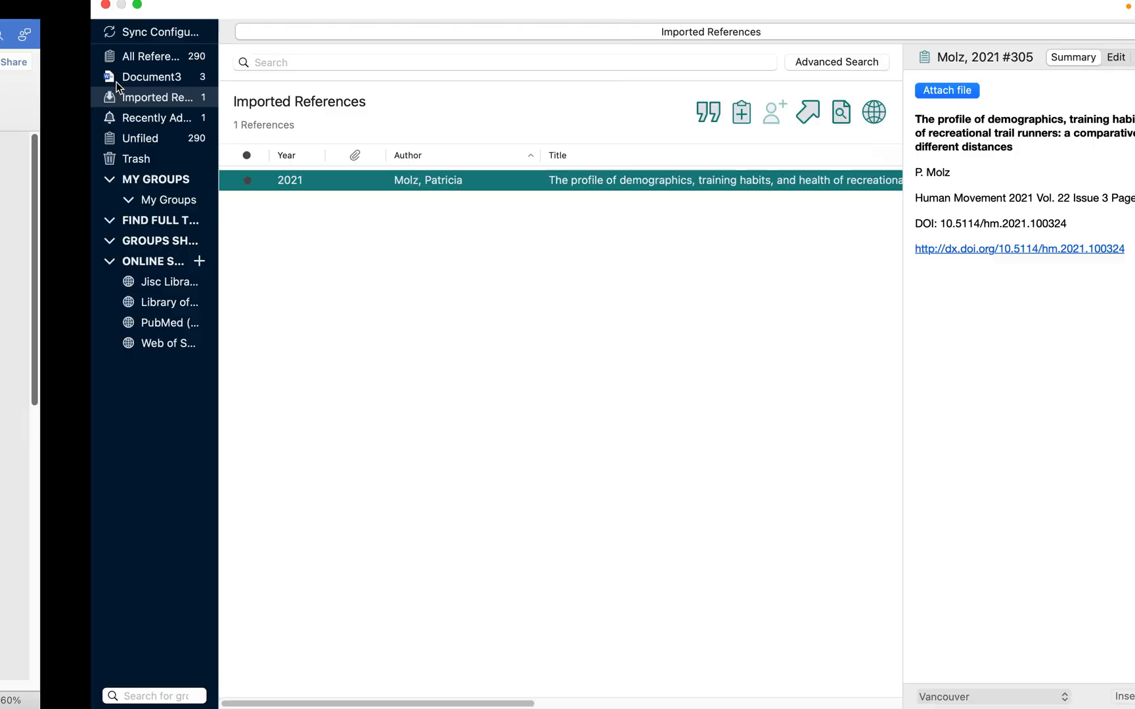
left_click(59, 58)
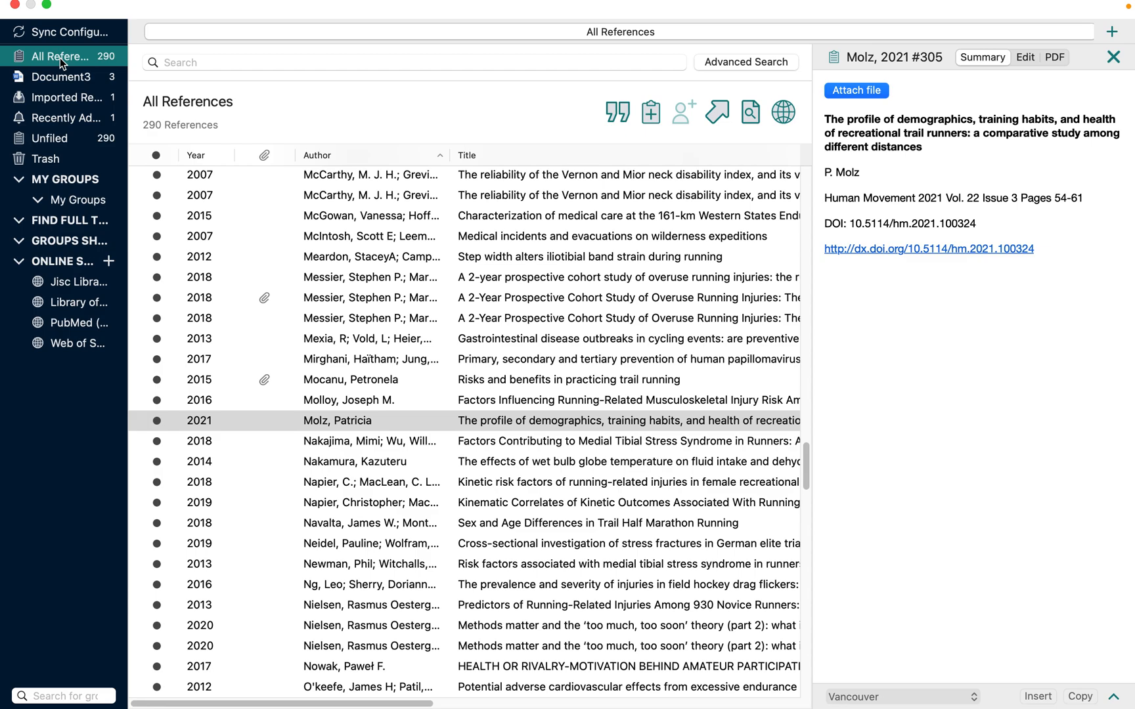
left_click(373, 235)
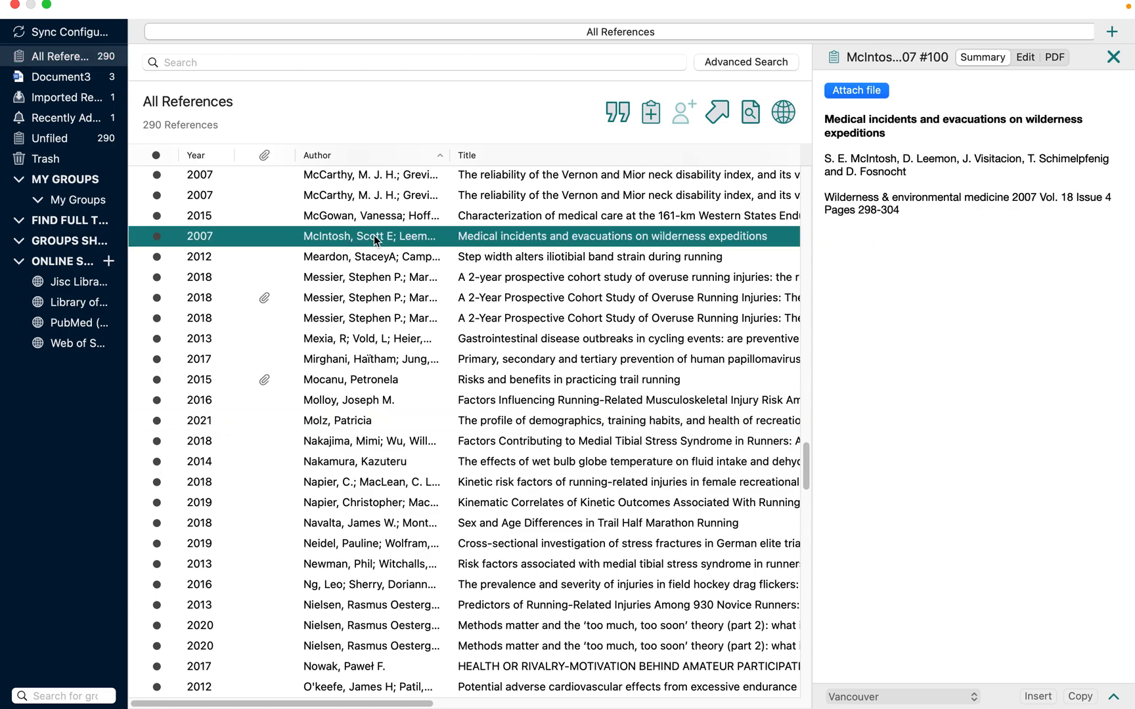
left_click(623, 113)
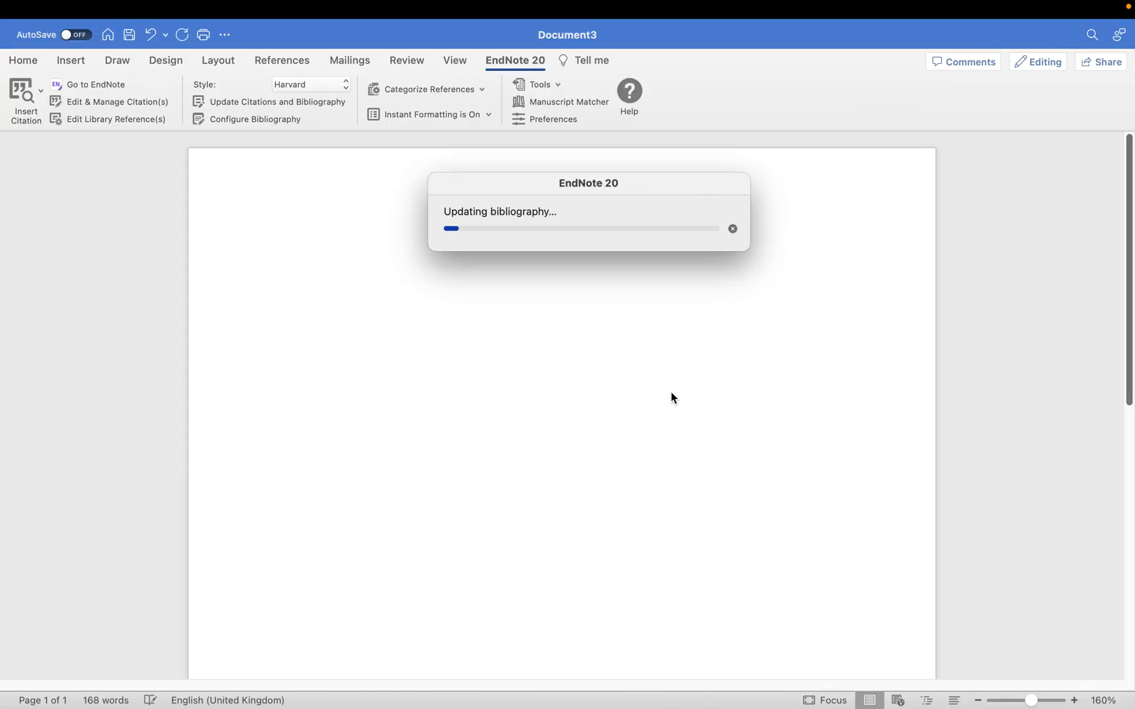
left_click(371, 248)
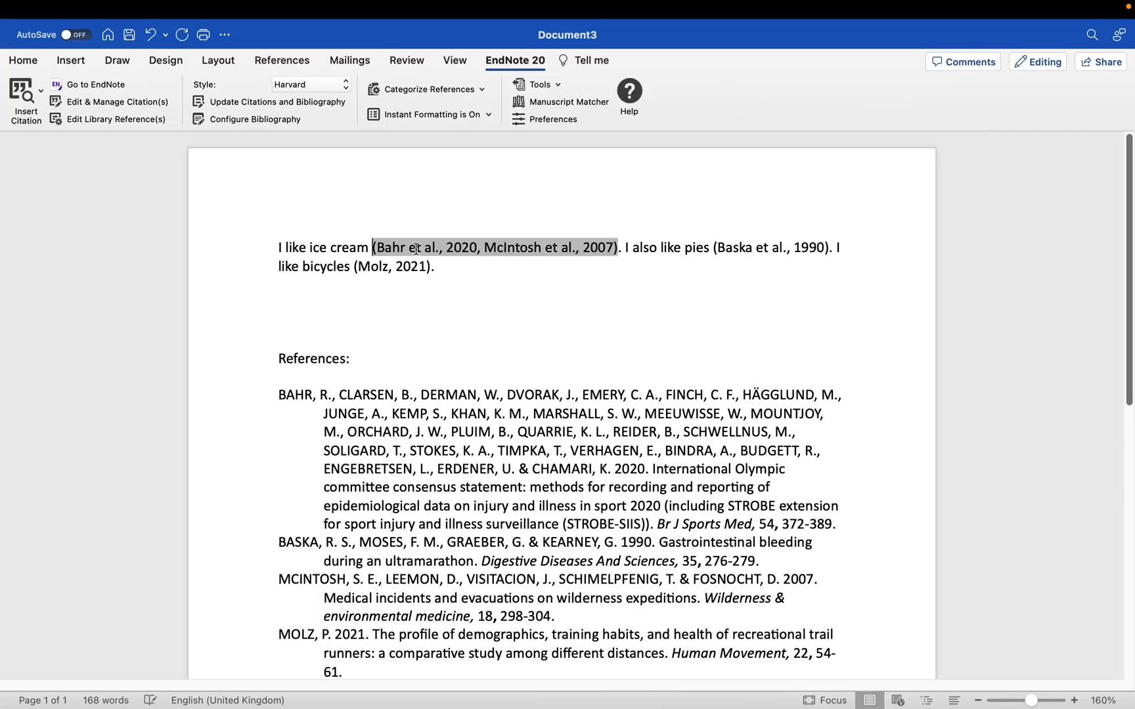
left_click(598, 267)
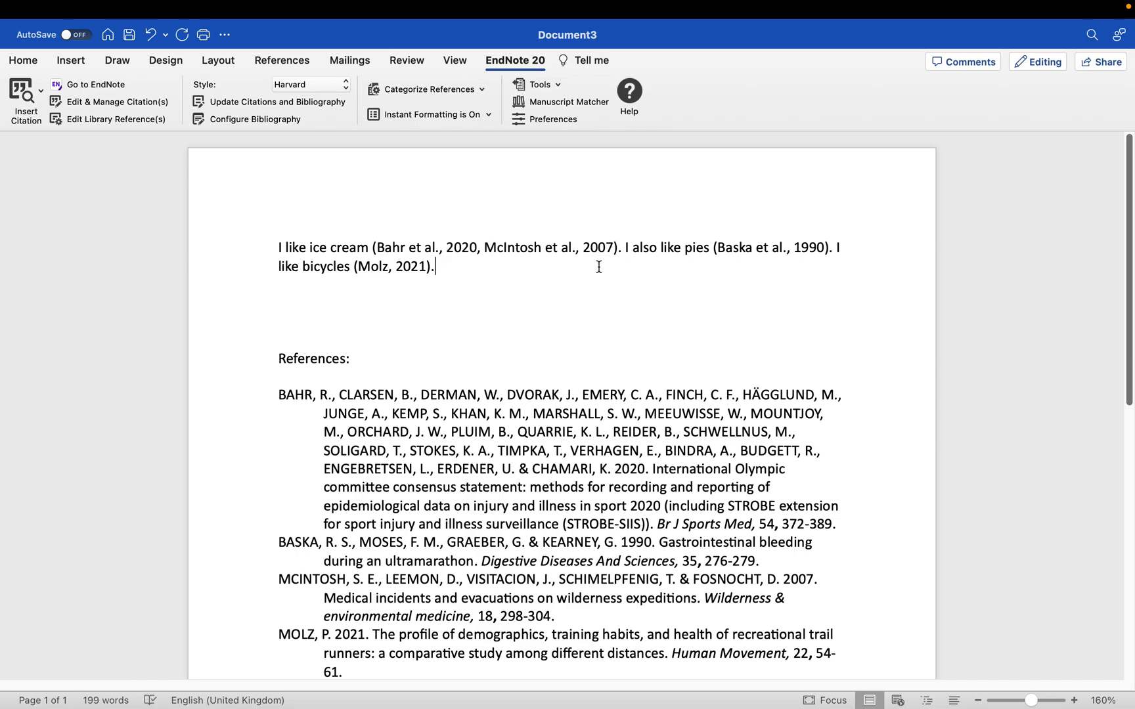
Step: Review the reference list in the Word document and the full reference library in EndNote
scroll(502, 524, "down", 5)
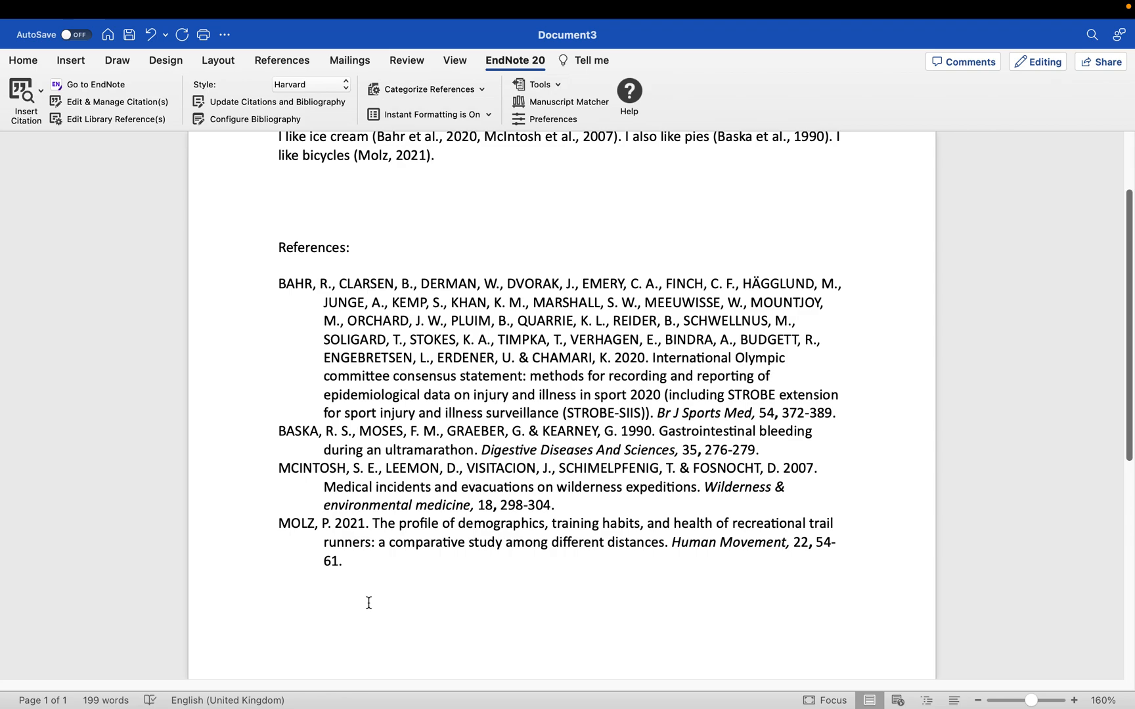
scroll(369, 603, "up", 2)
scroll(427, 447, "up", 4)
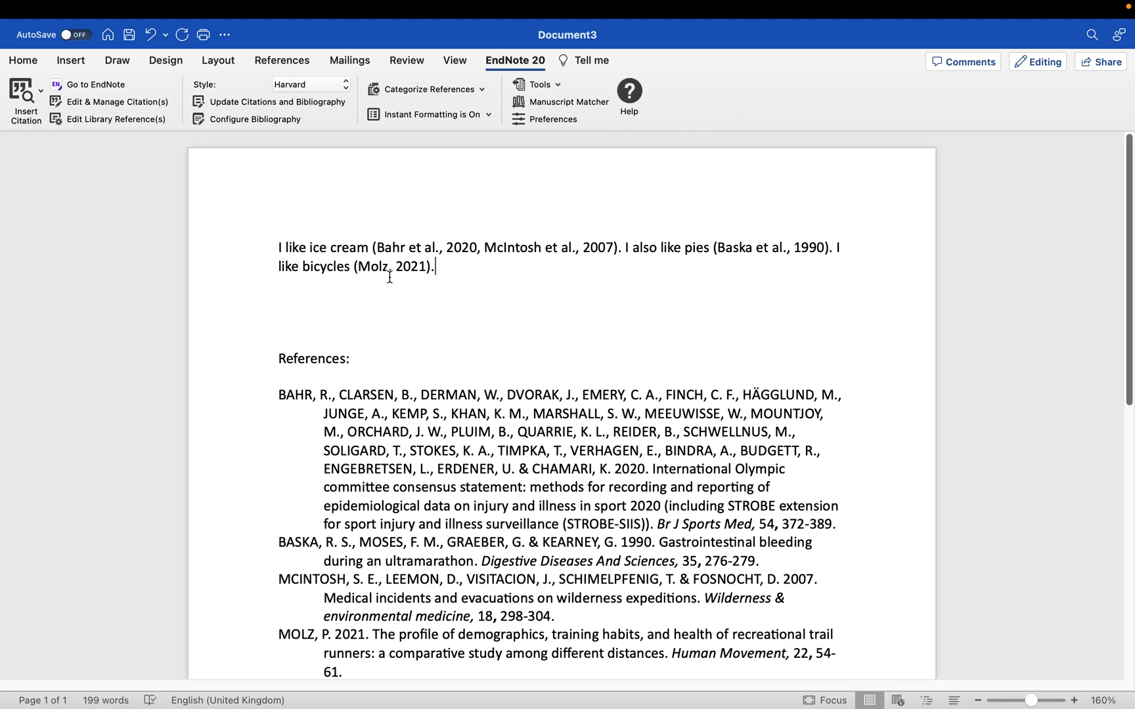
key("ctrl+Left")
key("ctrl+Right")
key("ctrl+Right")
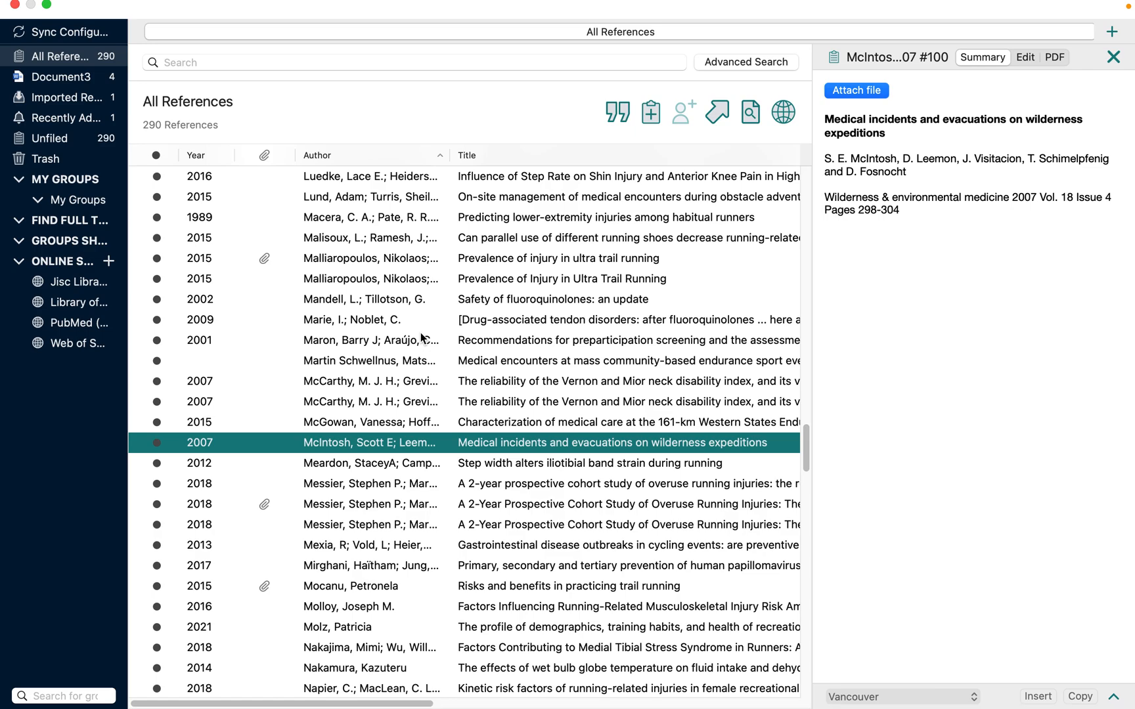
key("ctrl+Left")
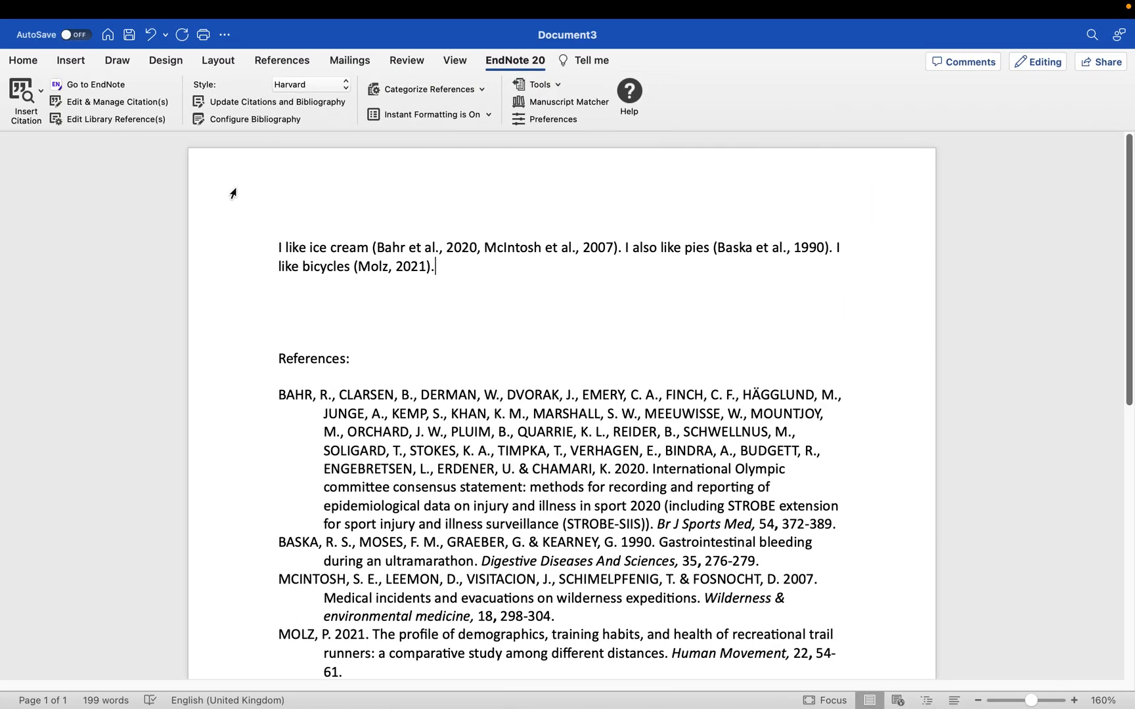
Step: Switch to EndNote and compare the Document3 group with the full library, examining the 2016 screening tests and 2020 consensus statement references
left_click(102, 85)
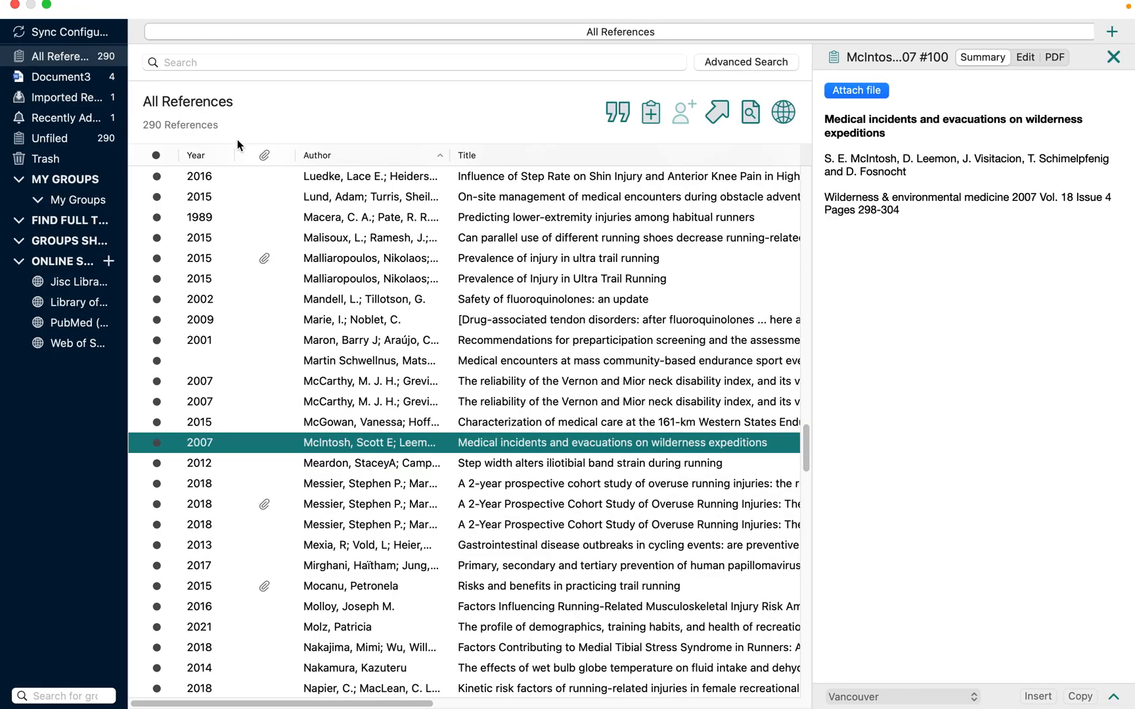
left_click(57, 81)
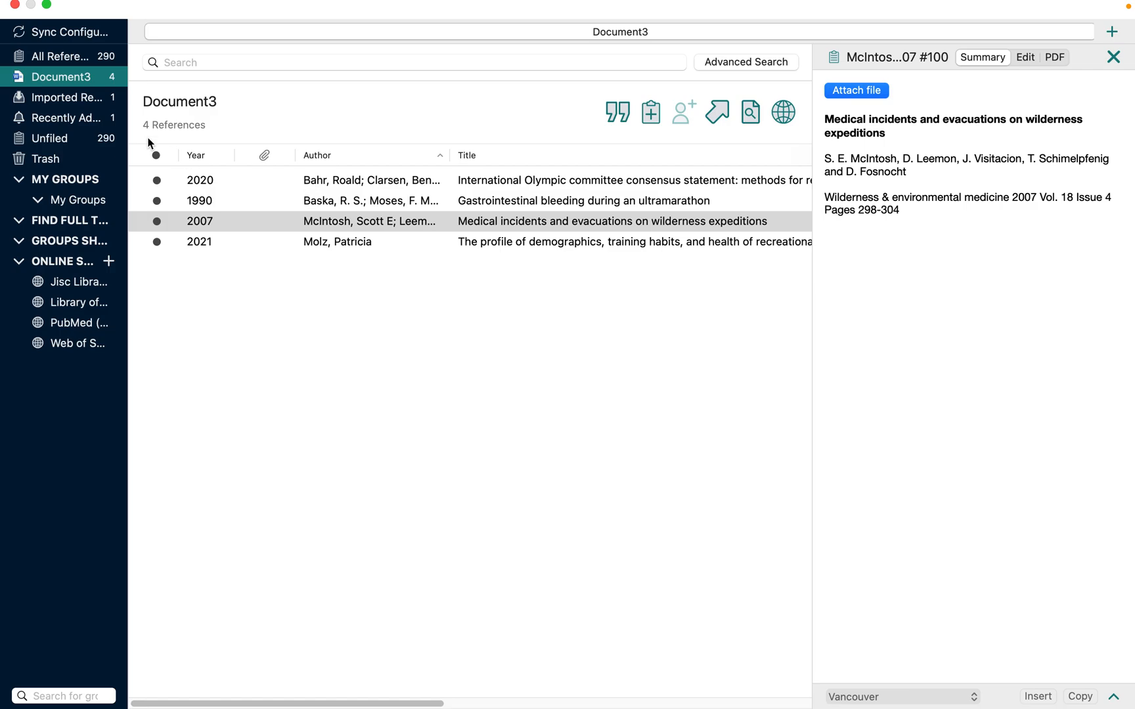
left_click(71, 59)
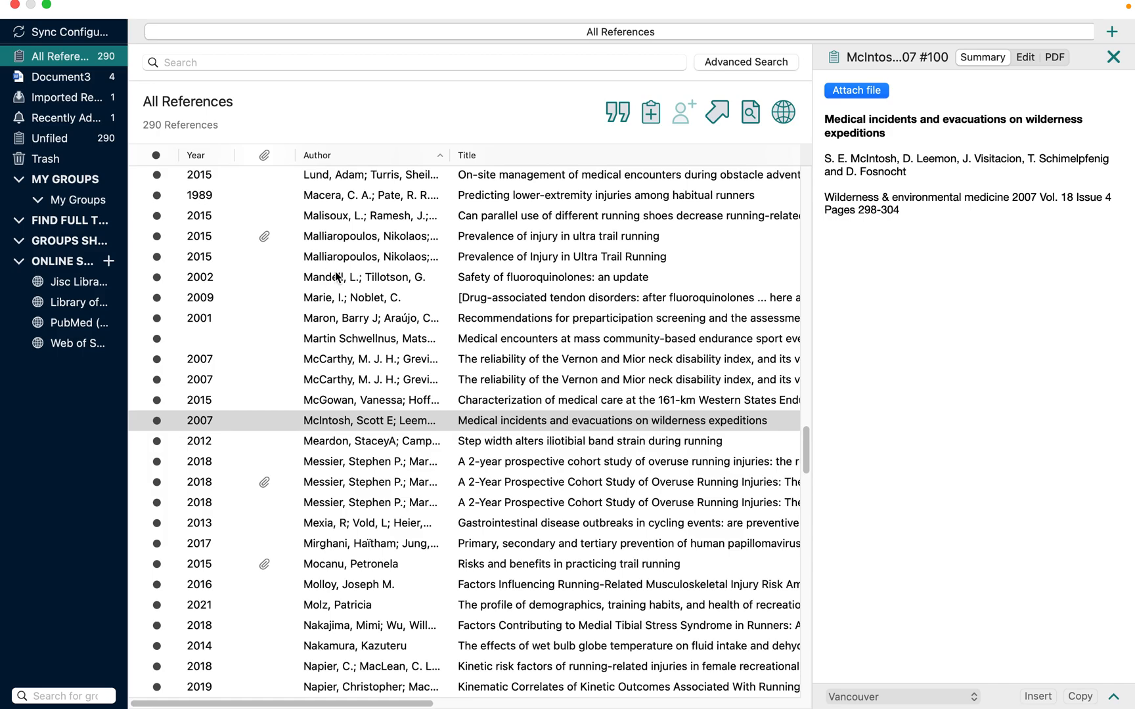
scroll(337, 274, "up", 20)
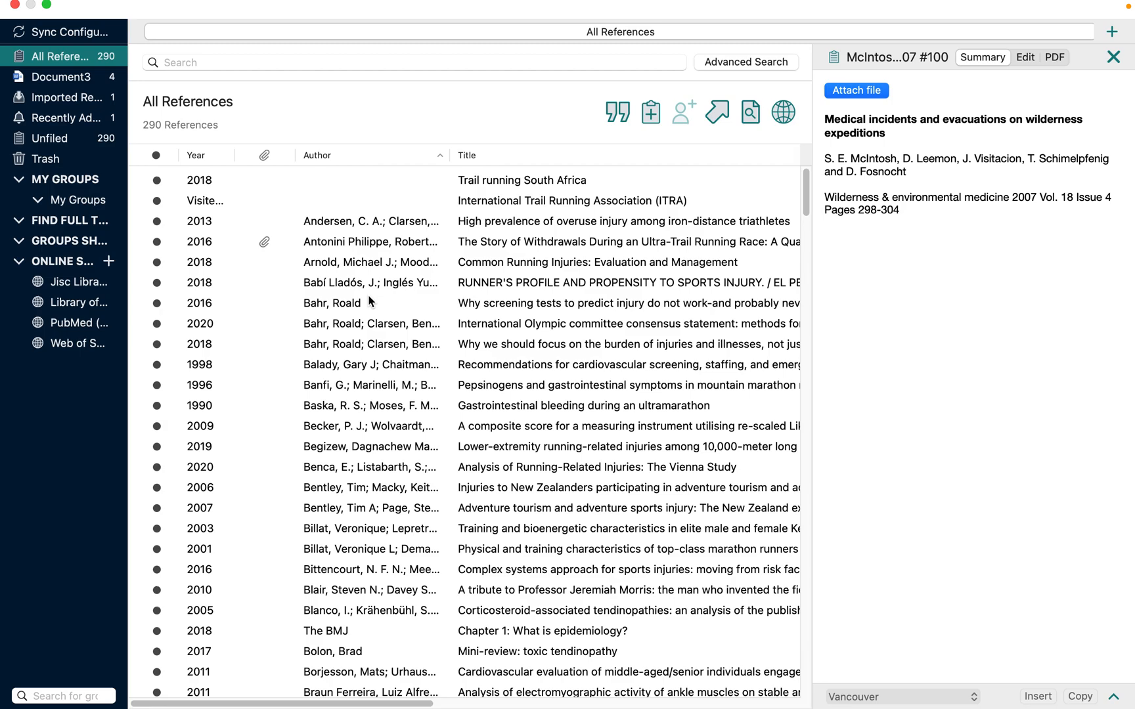
left_click(355, 306)
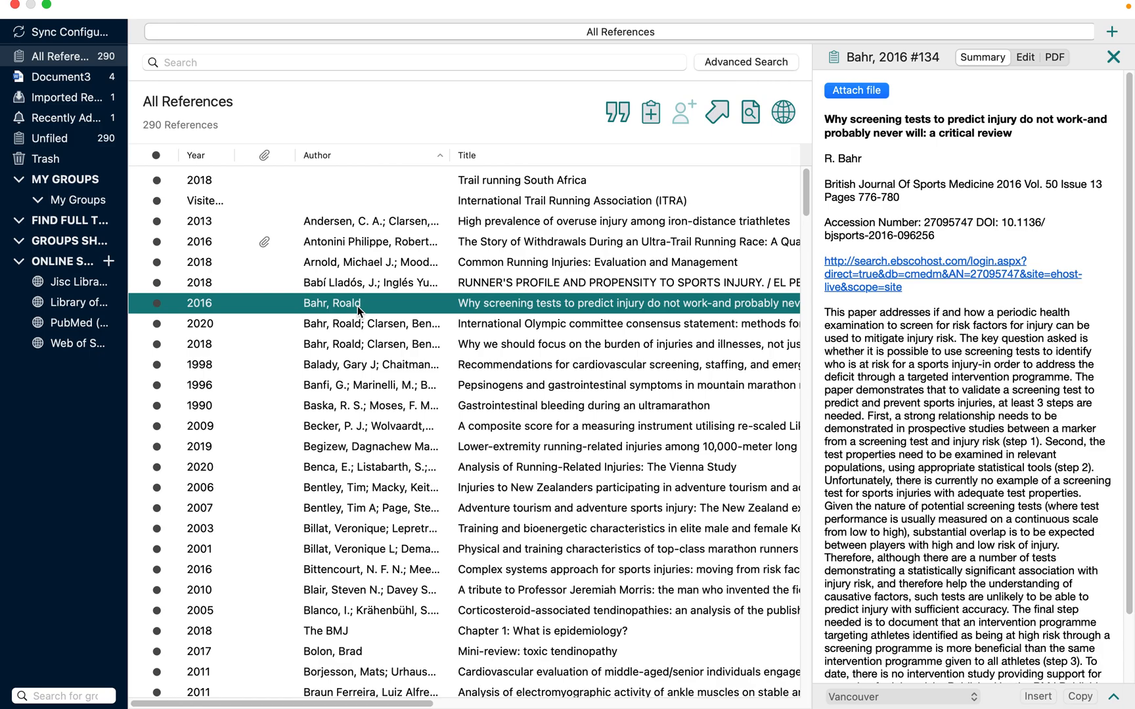
left_click(397, 323)
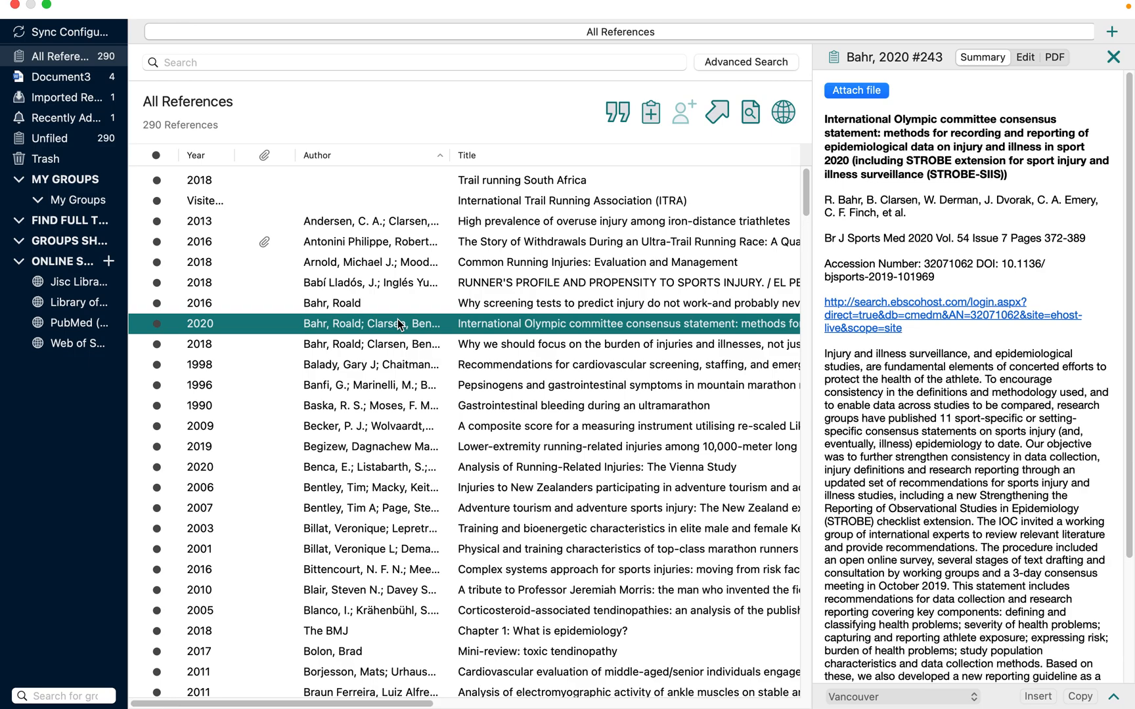
left_click(83, 82)
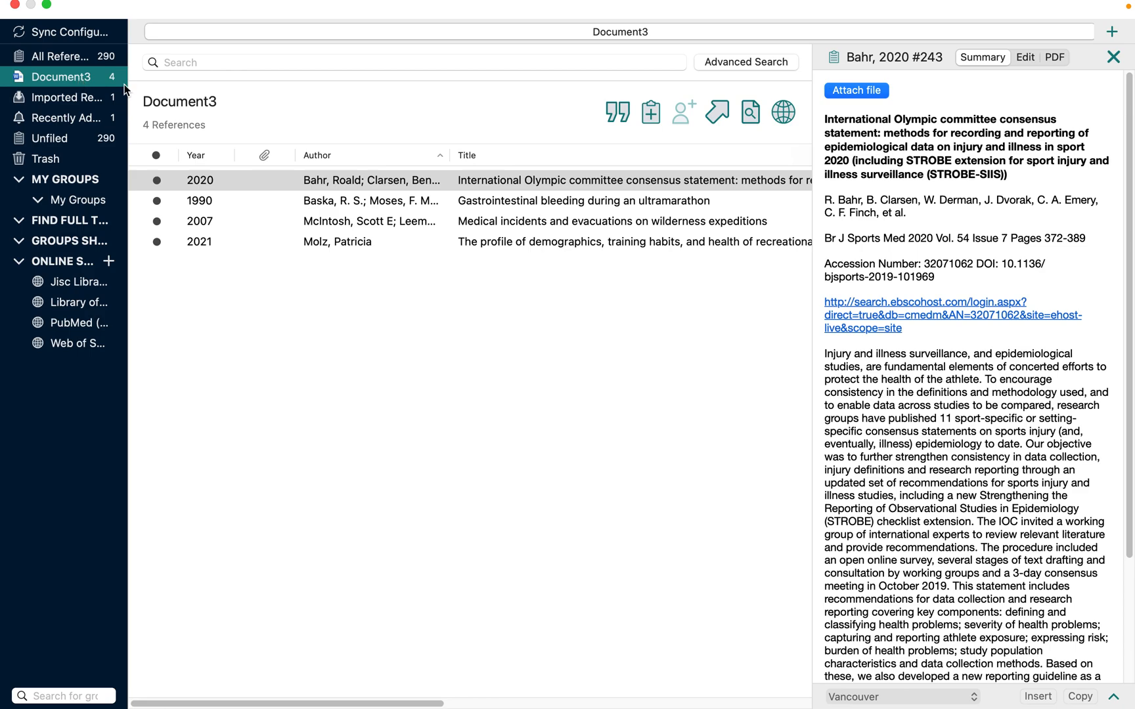
left_click(349, 187)
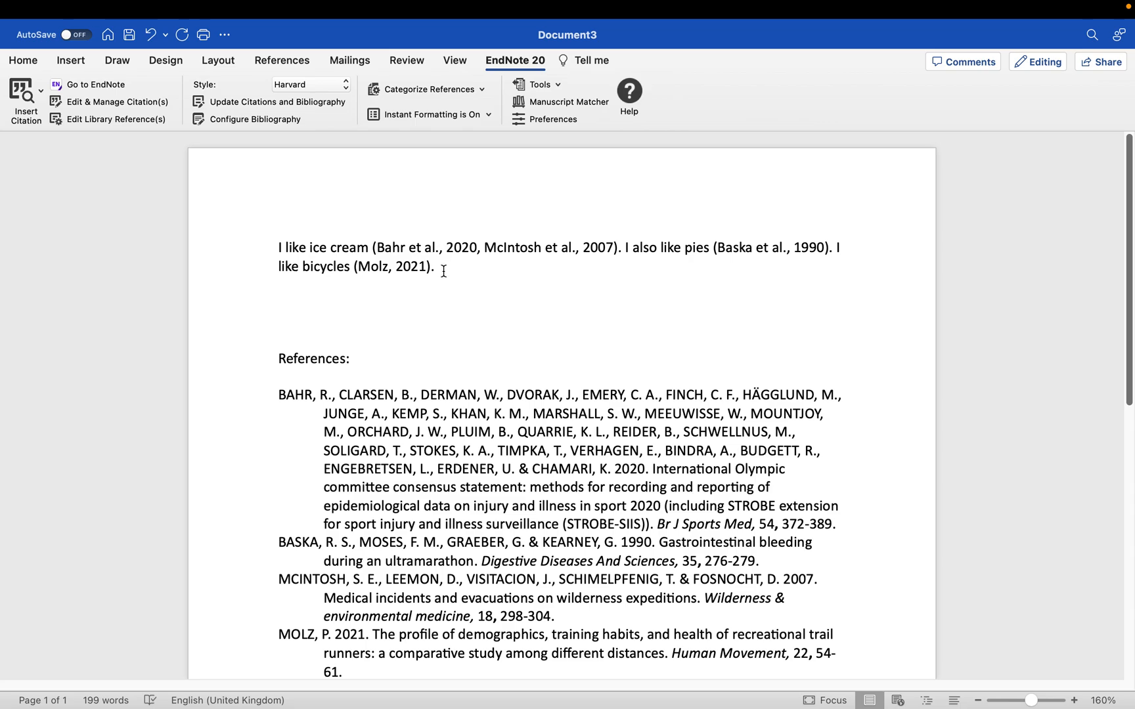
Step: Return to Word, add "I like referencing." after the bicycles citation and place the cursor before its full stop
type("I like referen")
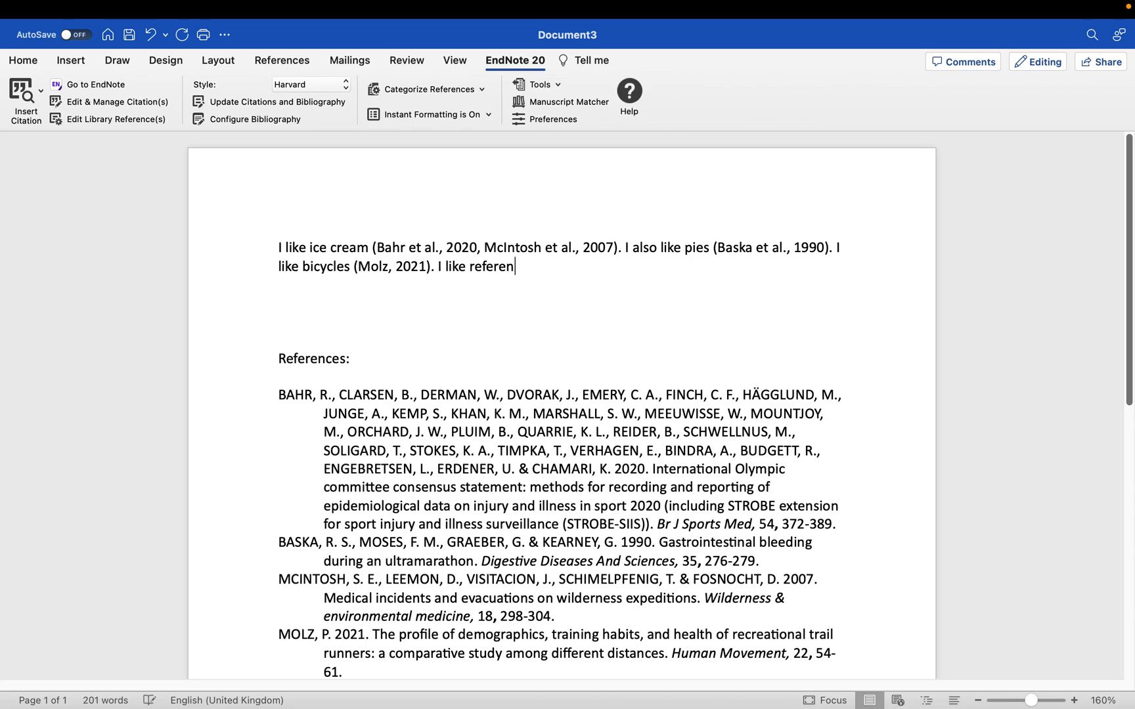
type("cing")
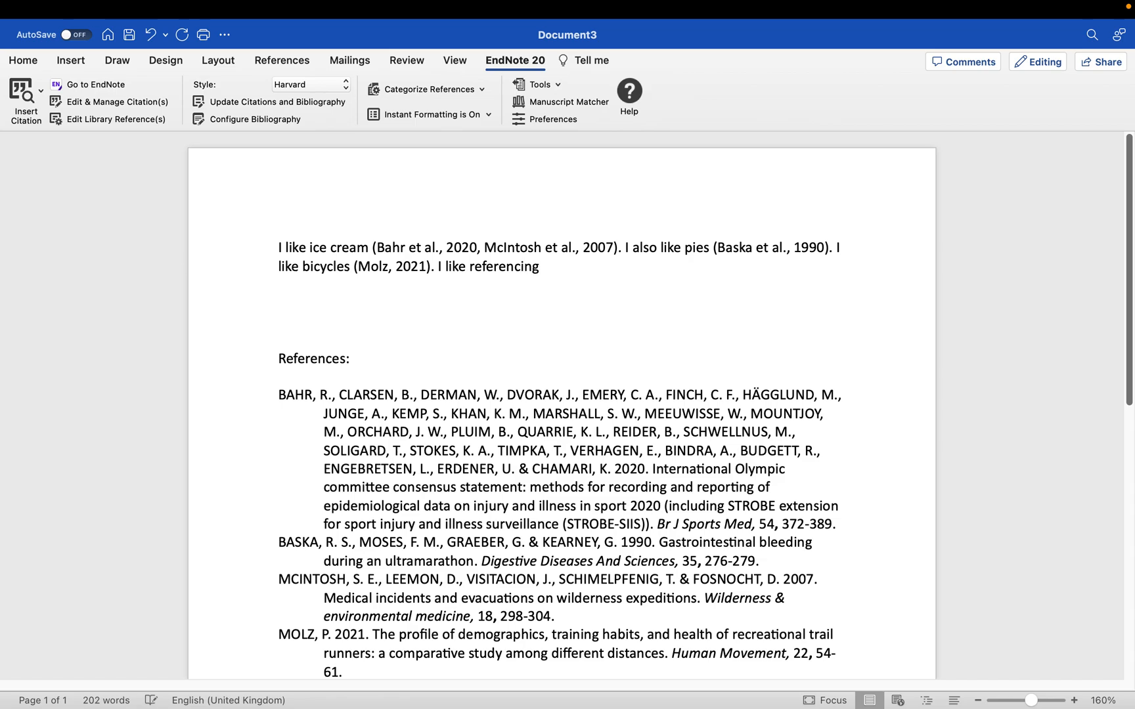
right_click(489, 268)
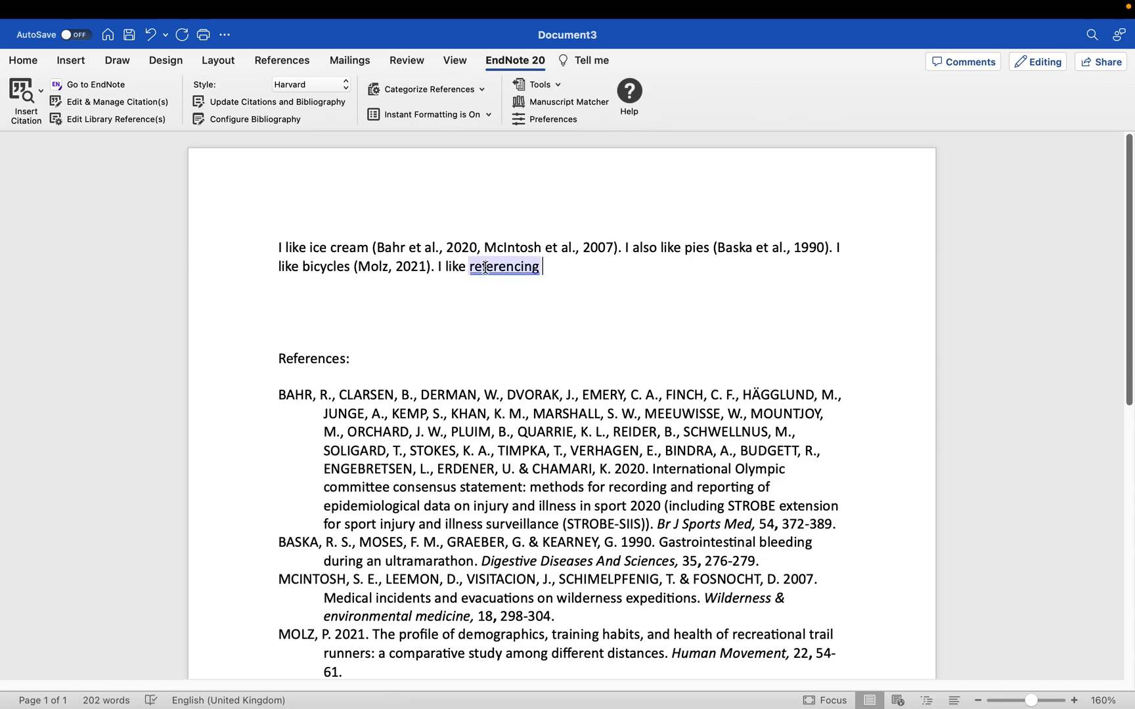
left_click(588, 313)
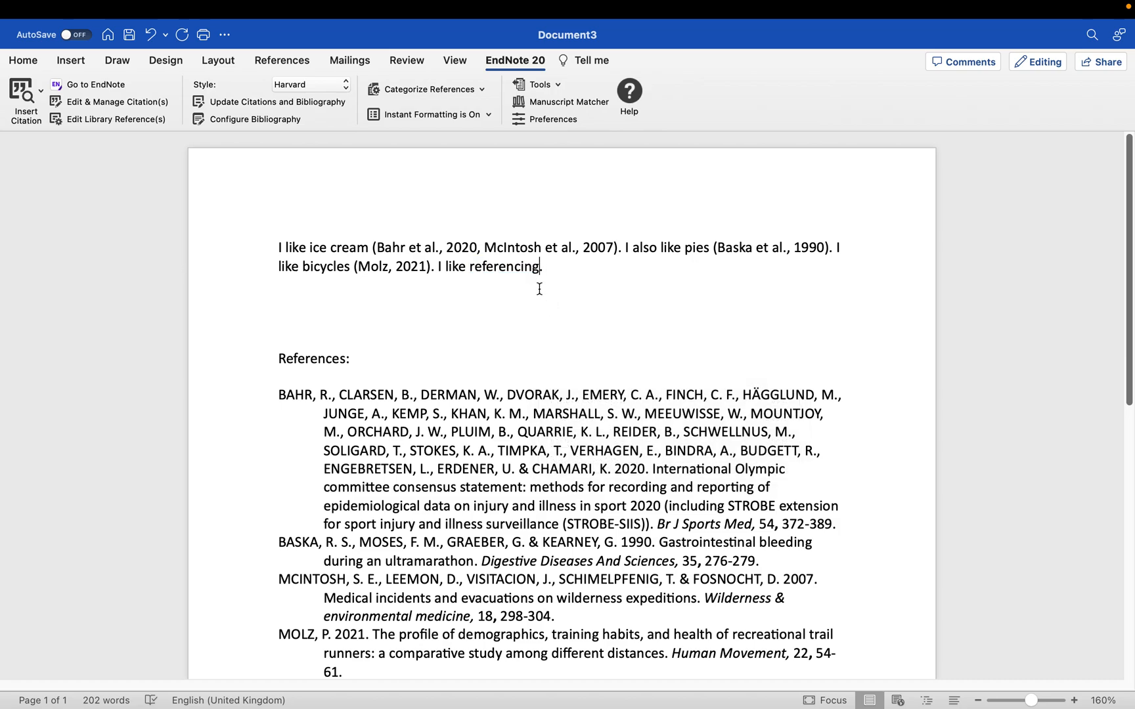
Step: Cite the 2020 "International Olympic committee consensus statement" from EndNote's Document3 group in the referencing sentence, with a space before the citation
left_click(86, 85)
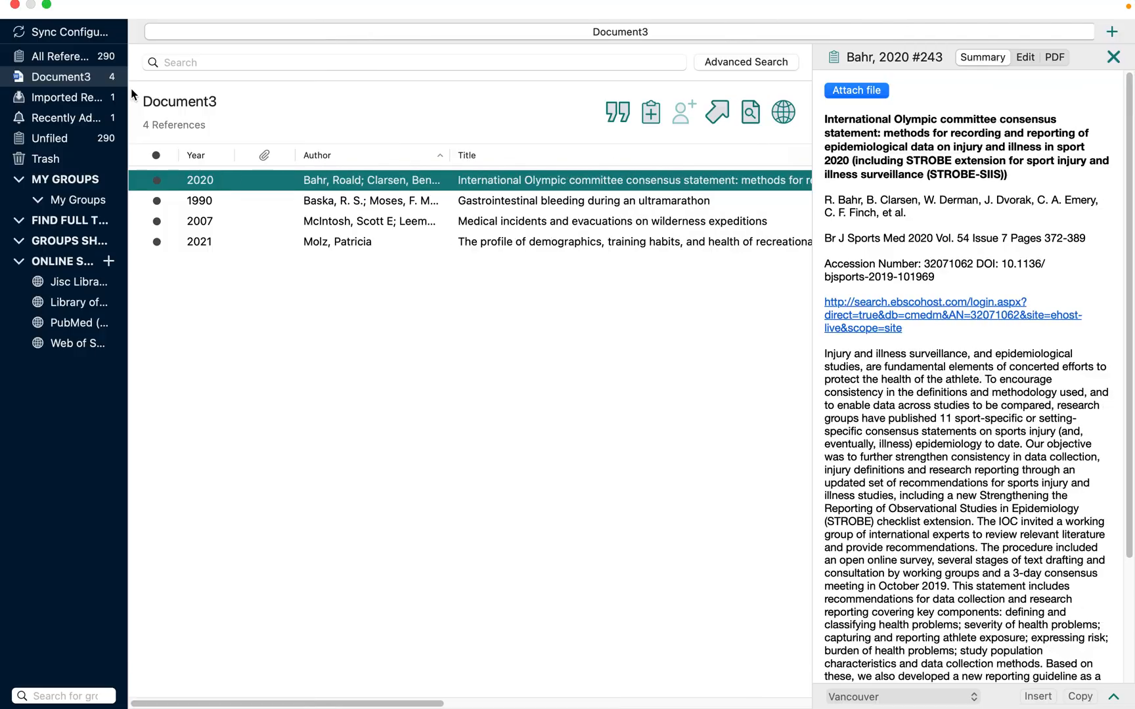
left_click(77, 77)
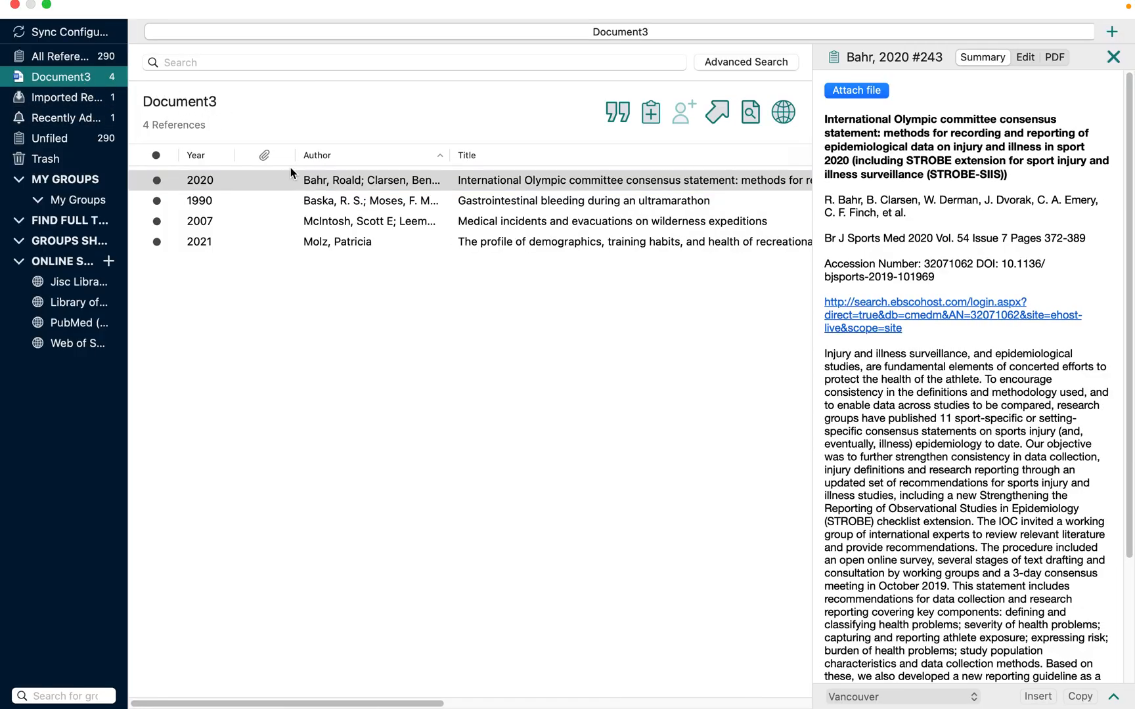
left_click(309, 186)
left_click(617, 113)
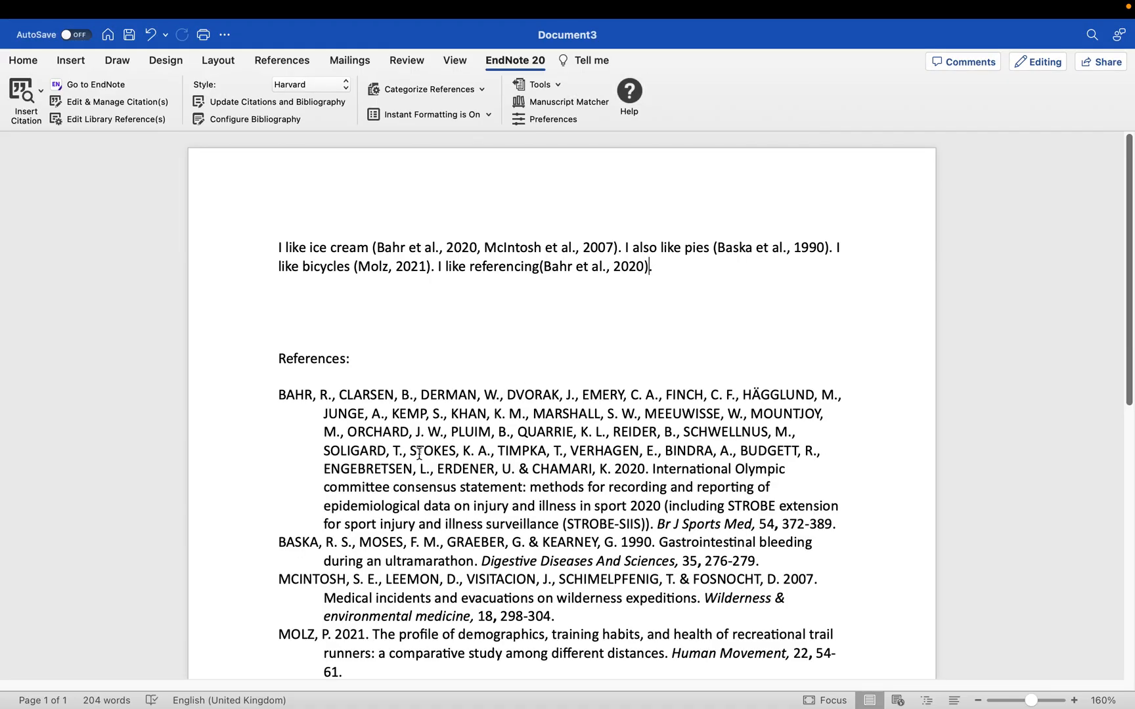
left_click(540, 266)
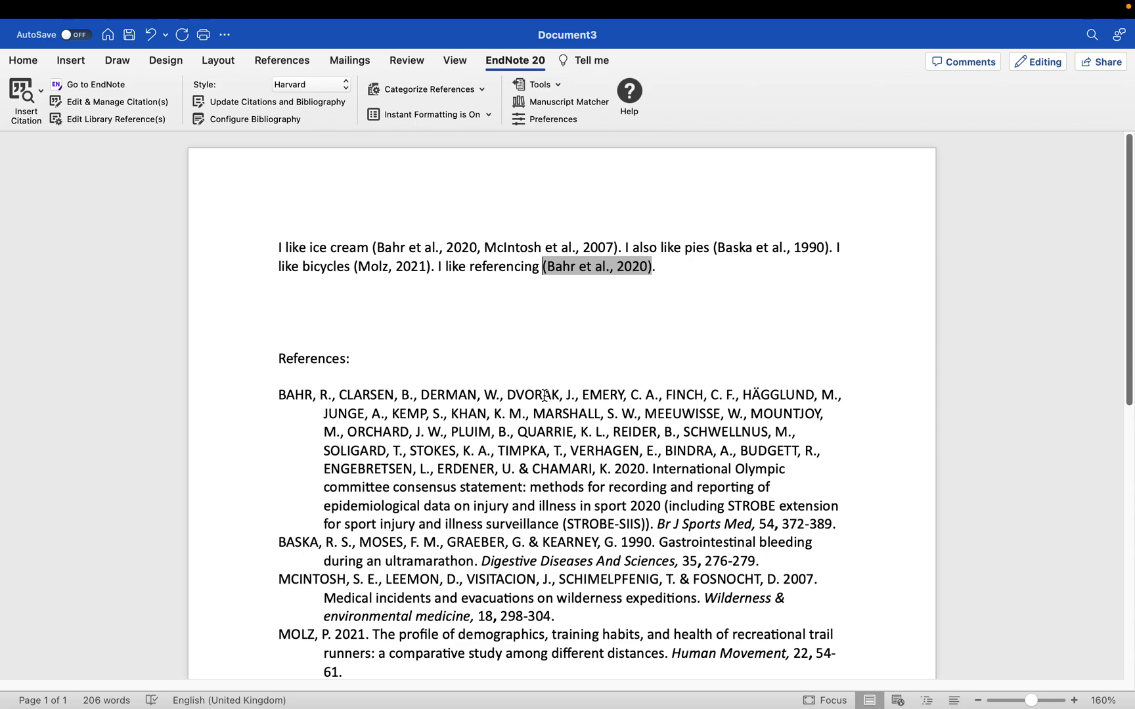
key("super+shift+5")
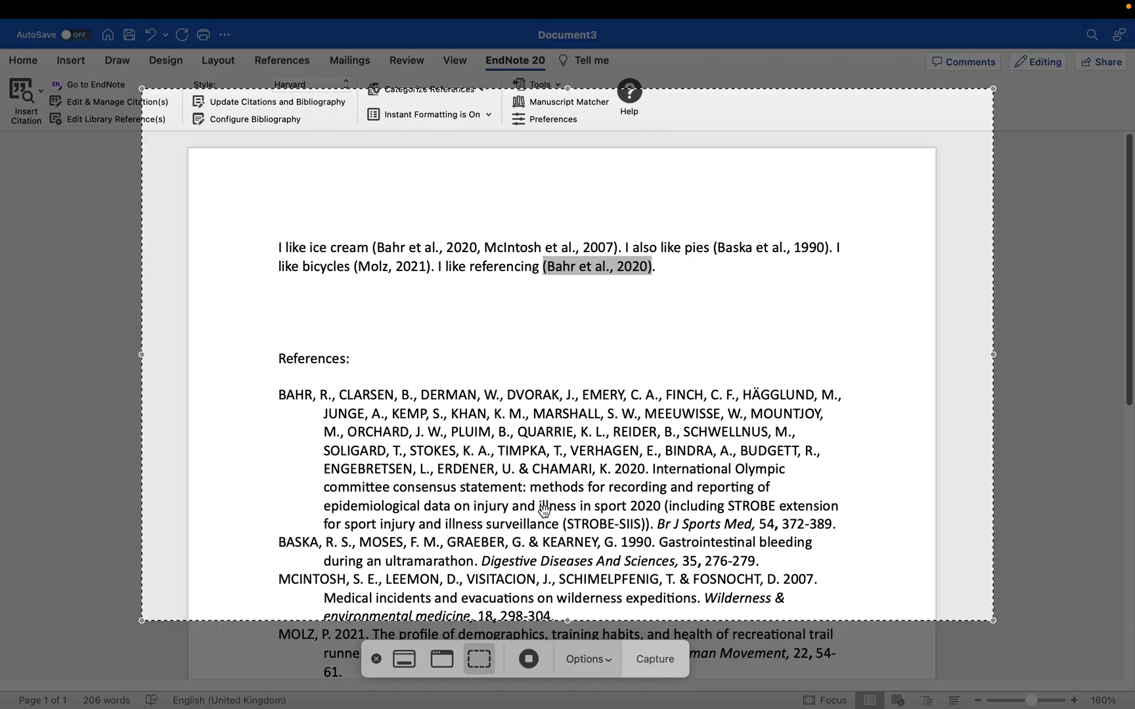